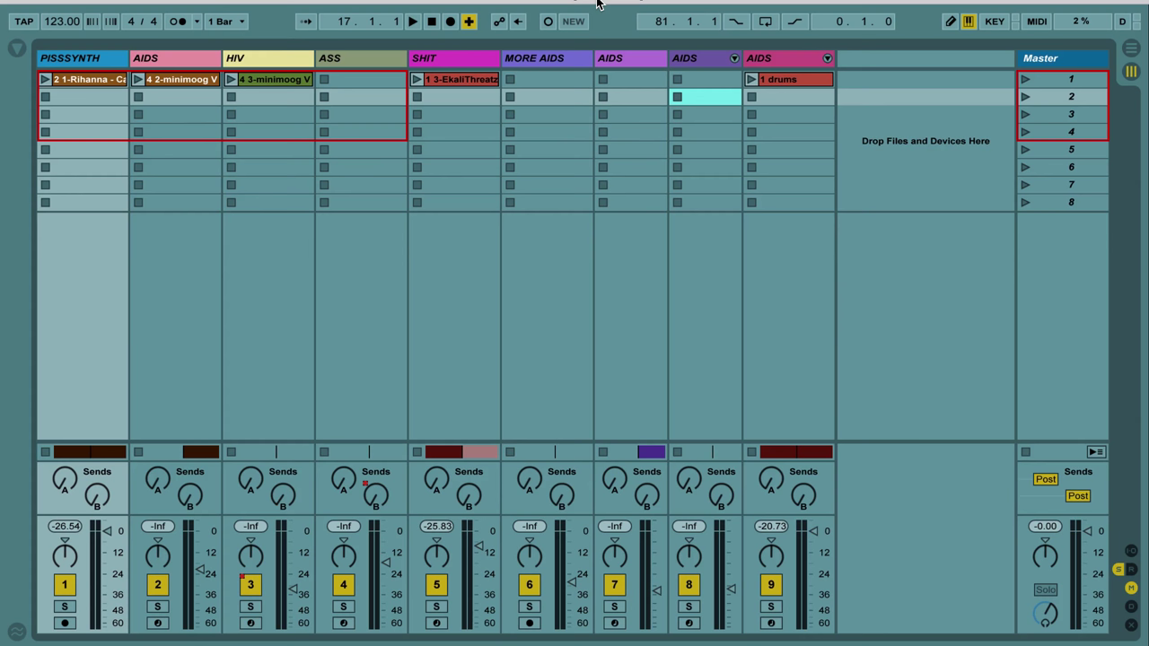
Step the track selection across the Session View tracks, ending on the eighth (AIDS) track
{"action": "left_click", "coordinate": [522, 59]}
{"action": "left_click", "coordinate": [425, 63]}
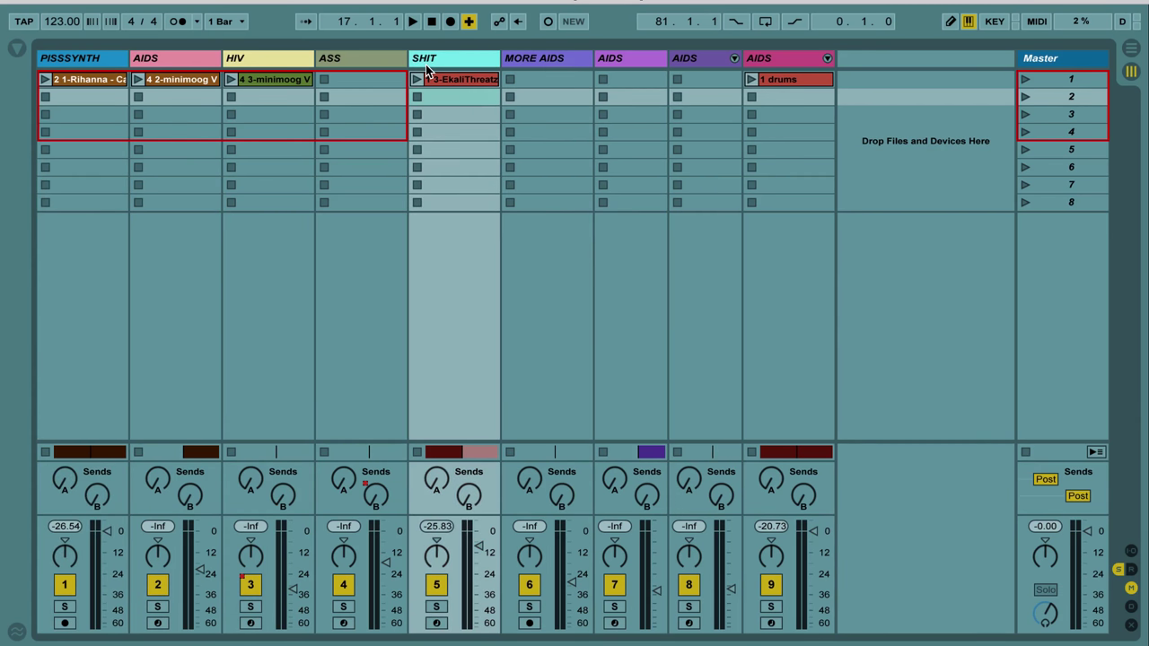
{"action": "left_click", "coordinate": [348, 55]}
{"action": "left_click", "coordinate": [450, 52]}
{"action": "left_click", "coordinate": [540, 57]}
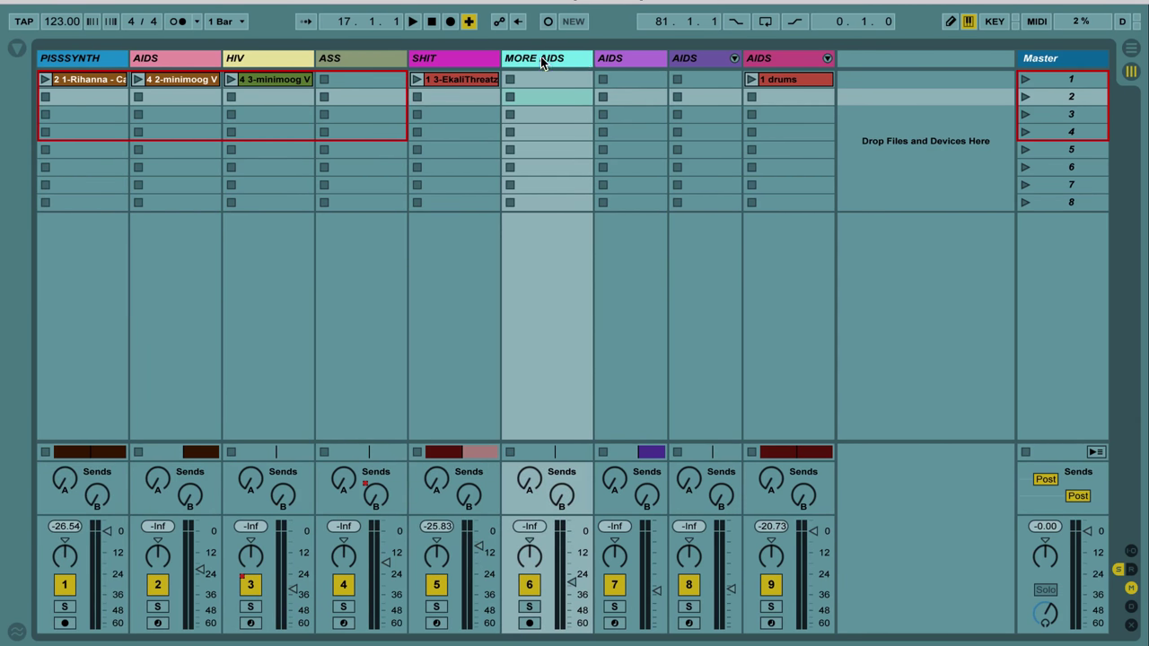
{"action": "left_click", "coordinate": [635, 61]}
{"action": "left_click", "coordinate": [683, 60]}
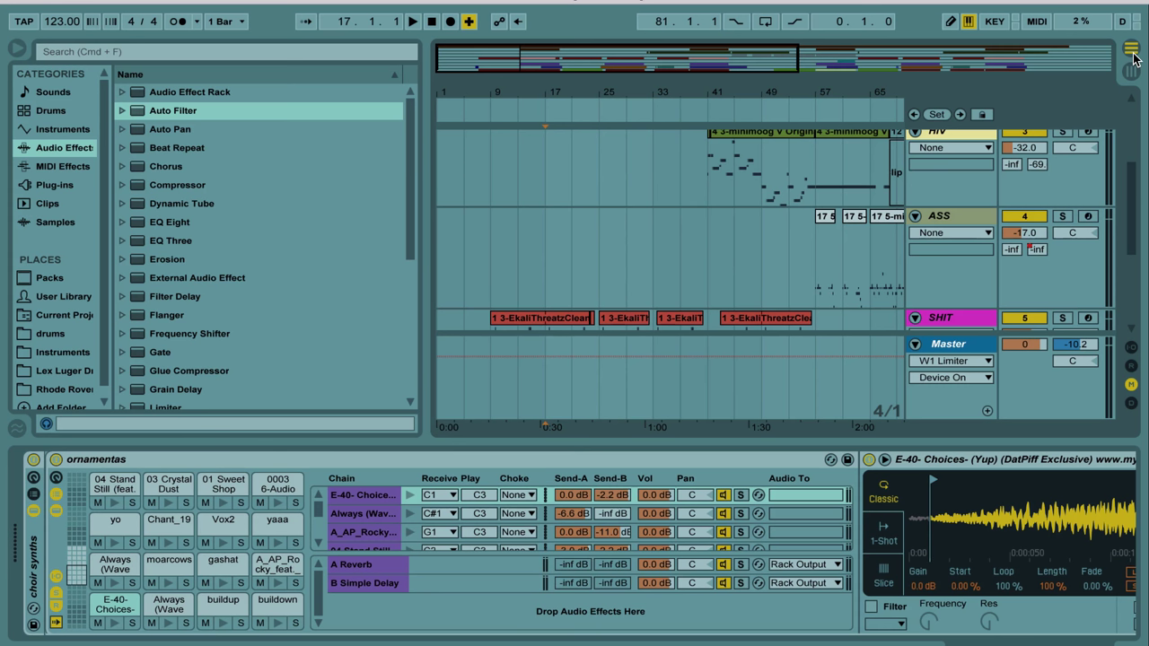
Hide the Browser and the Detail View to widen the arrangement
{"action": "scroll", "coordinate": [555, 187], "scroll_direction": "up", "scroll_amount": 3}
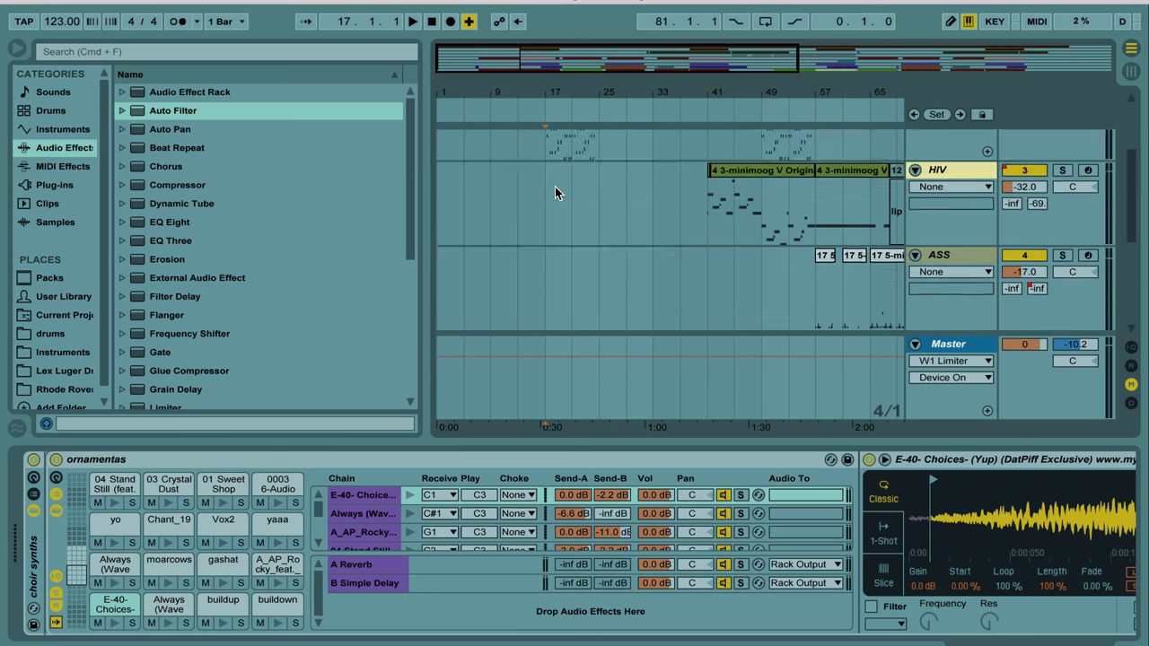
{"action": "left_click", "coordinate": [17, 52]}
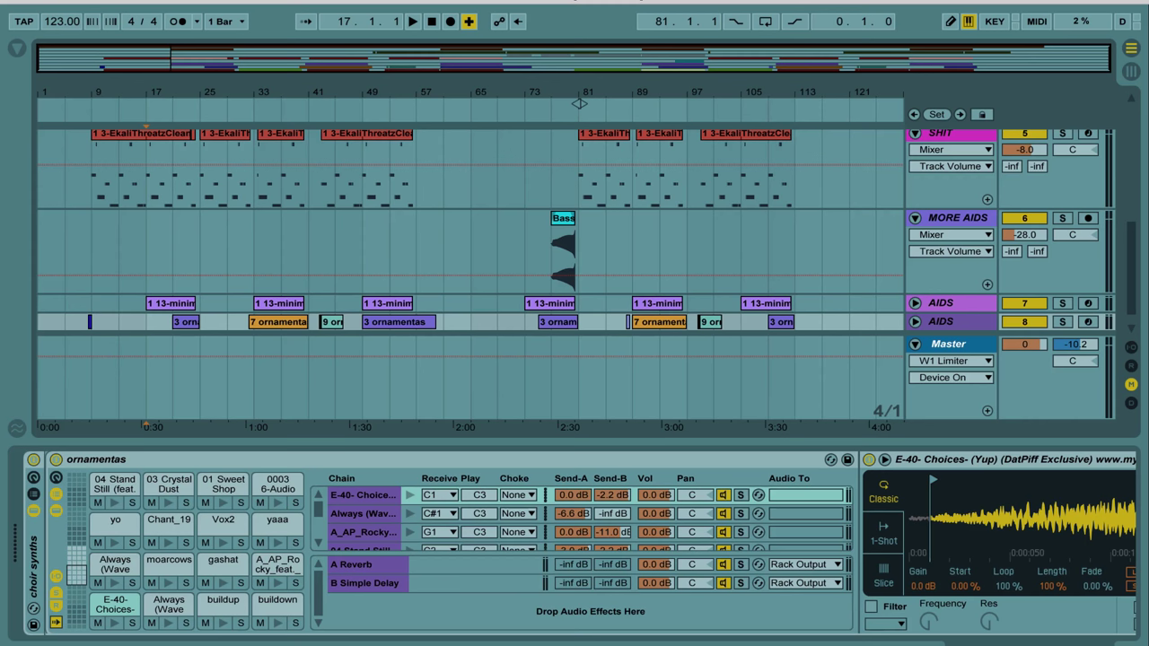
{"action": "key", "text": "super+alt+l"}
Scroll through the nine arrangement tracks and return the song position to the start
{"action": "scroll", "coordinate": [344, 353], "scroll_direction": "up", "scroll_amount": 3}
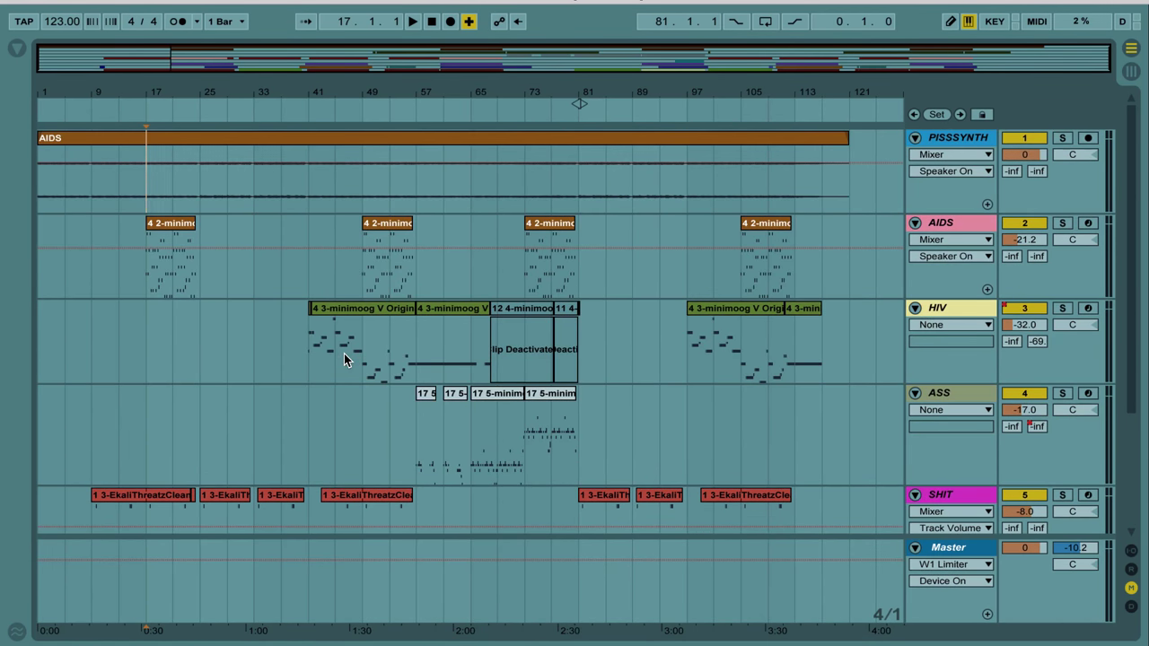
{"action": "scroll", "coordinate": [344, 353], "scroll_direction": "down", "scroll_amount": 3}
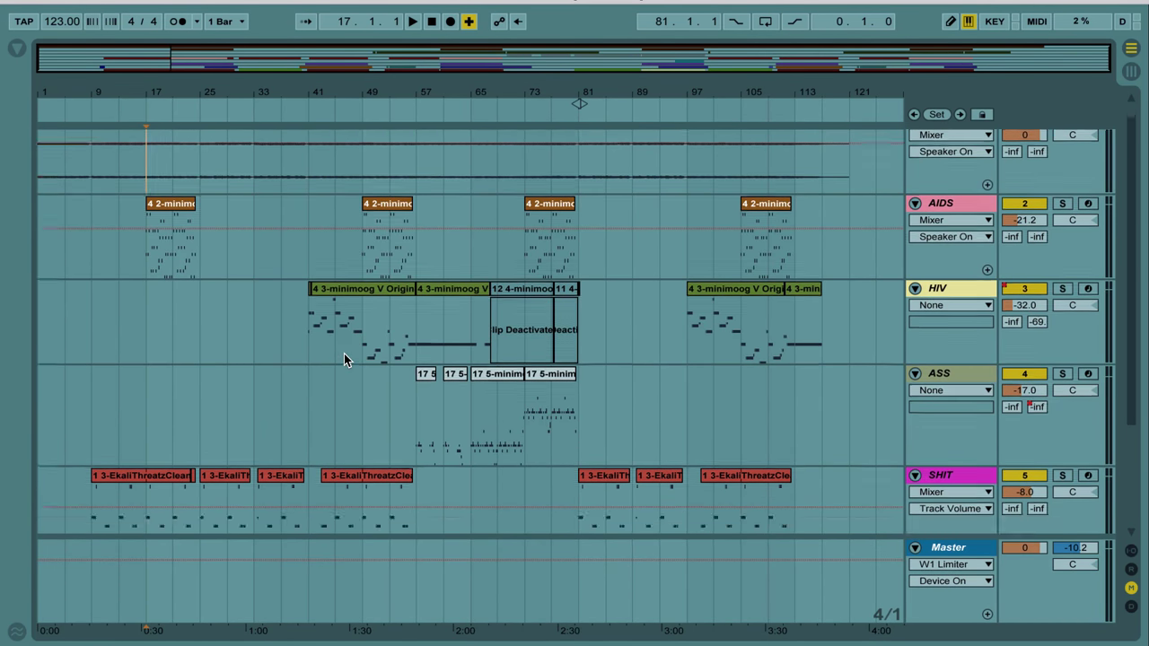
{"action": "scroll", "coordinate": [344, 354], "scroll_direction": "up", "scroll_amount": 3}
{"action": "scroll", "coordinate": [344, 353], "scroll_direction": "down", "scroll_amount": 3}
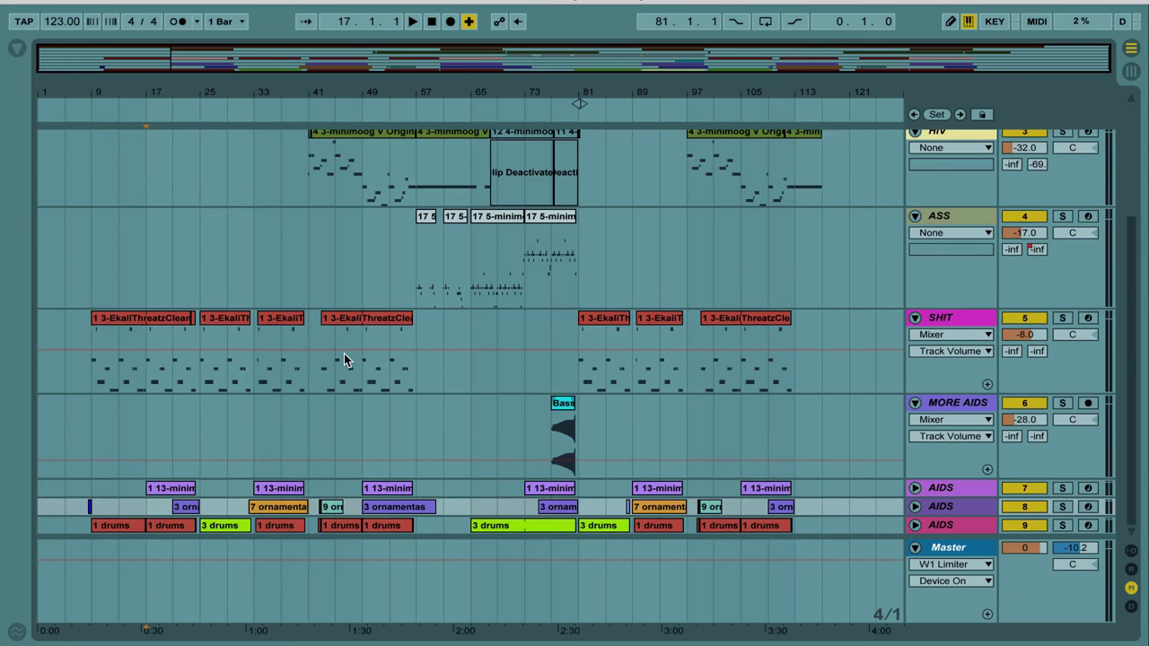
{"action": "scroll", "coordinate": [344, 360], "scroll_direction": "up", "scroll_amount": 3}
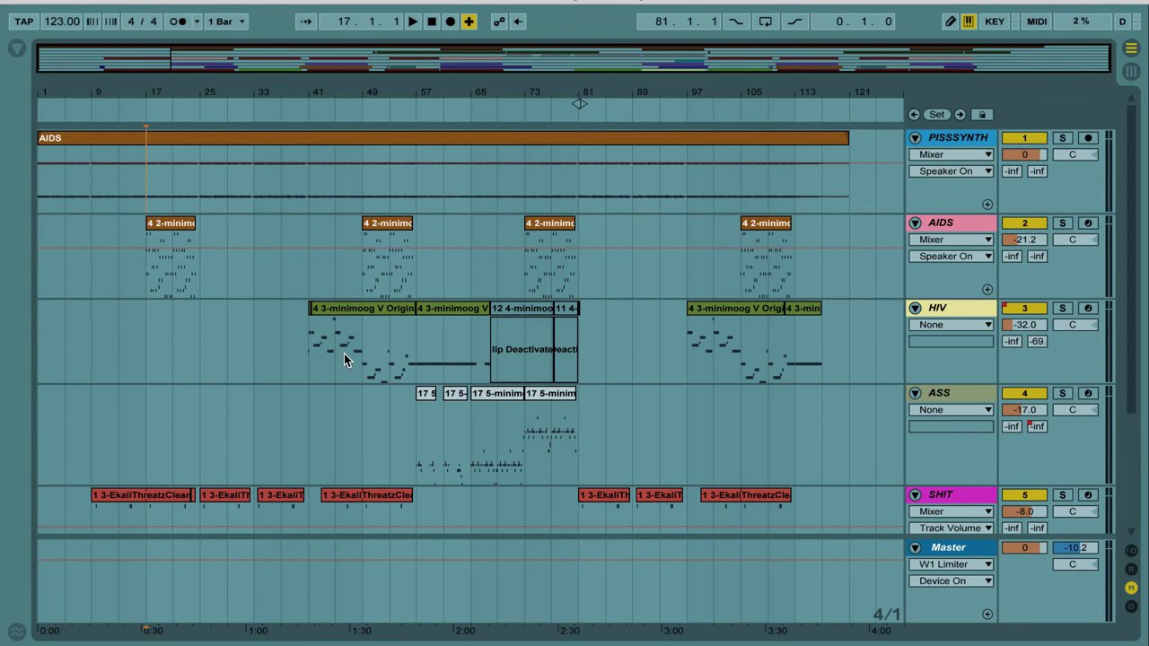
{"action": "scroll", "coordinate": [344, 354], "scroll_direction": "down", "scroll_amount": 3}
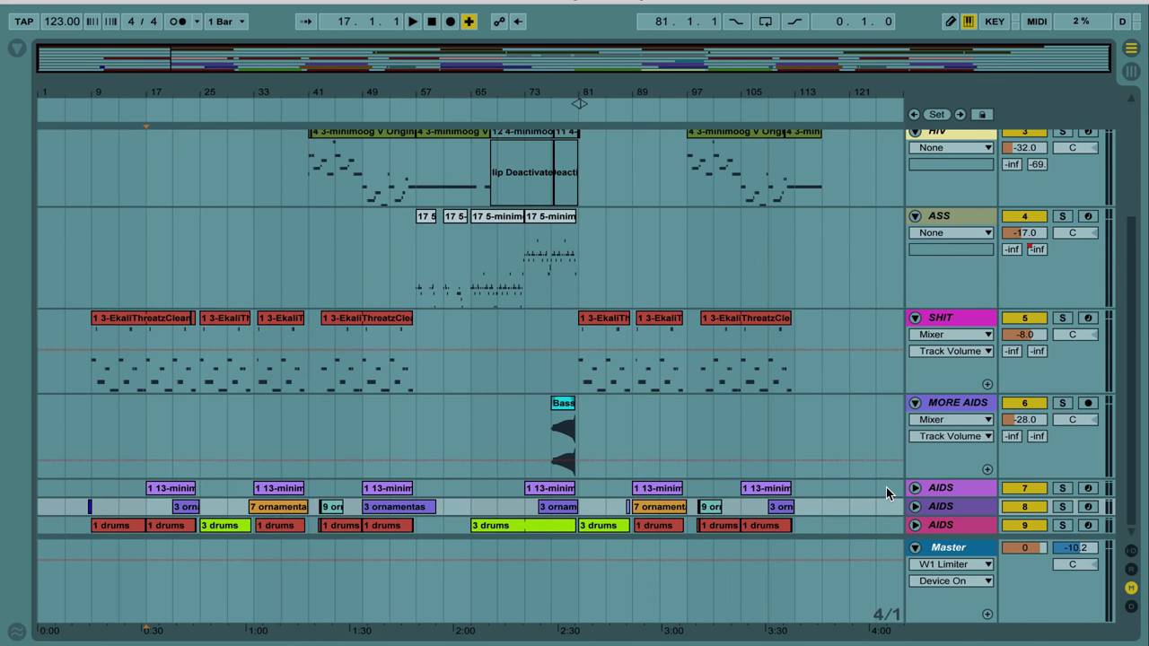
{"action": "scroll", "coordinate": [603, 349], "scroll_direction": "up", "scroll_amount": 3}
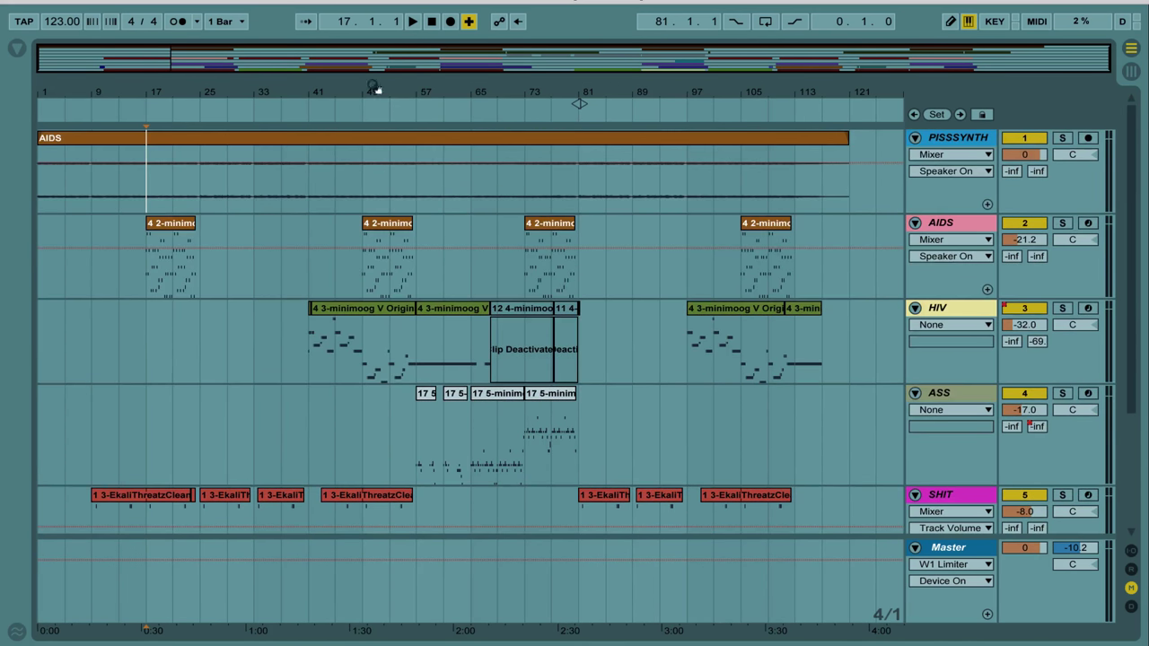
{"action": "left_click", "coordinate": [430, 21]}
Select the AIDS clip on PISSSYNTH and play the song from the start to around bar 12
{"action": "left_click", "coordinate": [59, 139]}
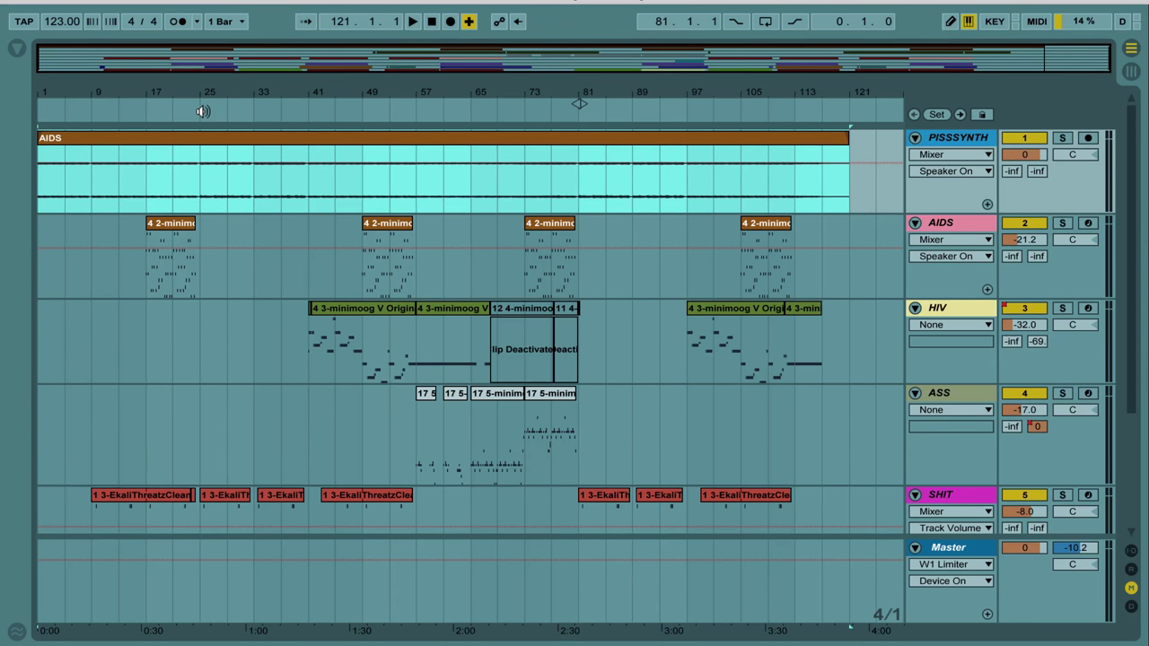
{"action": "key", "text": "space"}
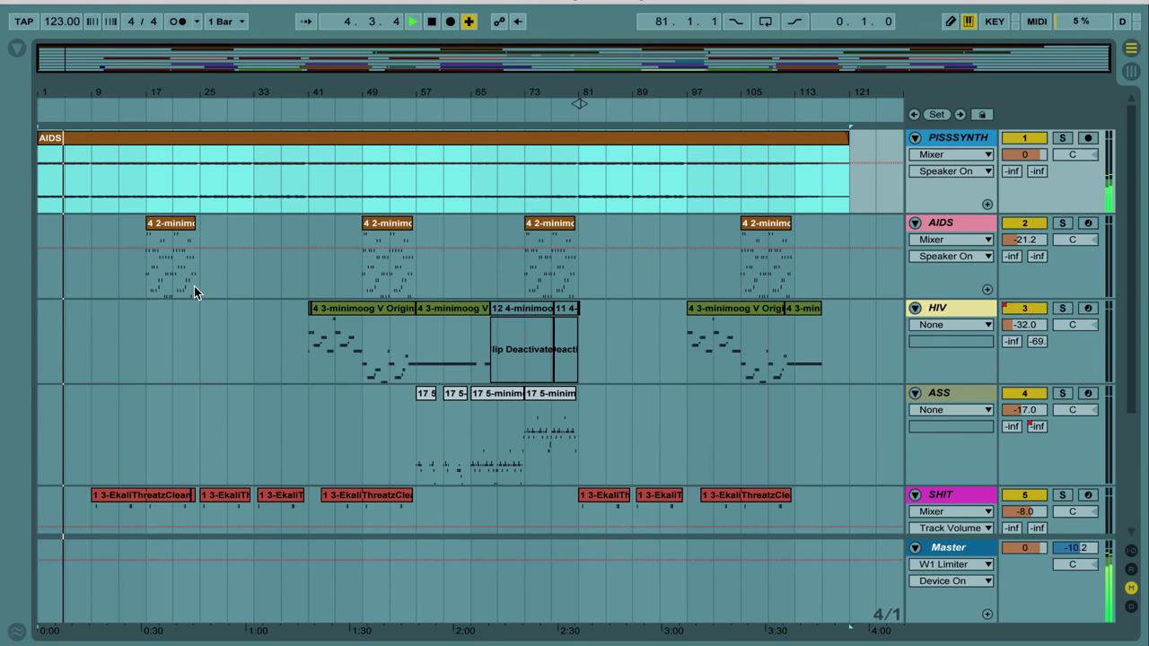
{"action": "scroll", "coordinate": [194, 286], "scroll_direction": "down", "scroll_amount": 4}
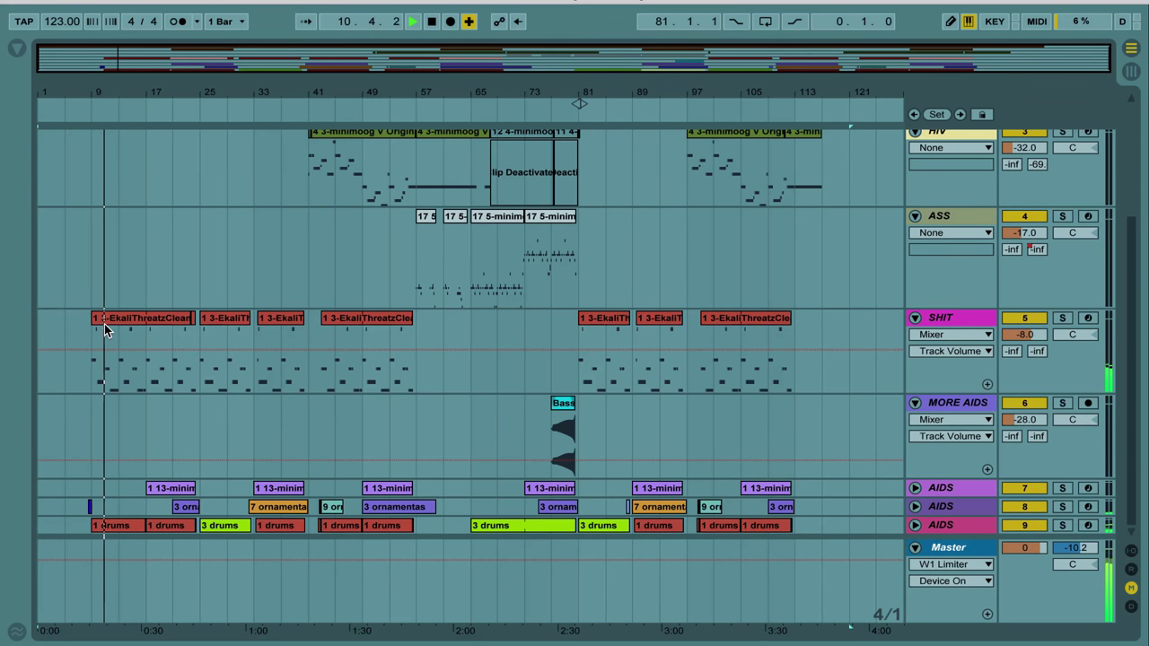
{"action": "scroll", "coordinate": [104, 324], "scroll_direction": "up", "scroll_amount": 5}
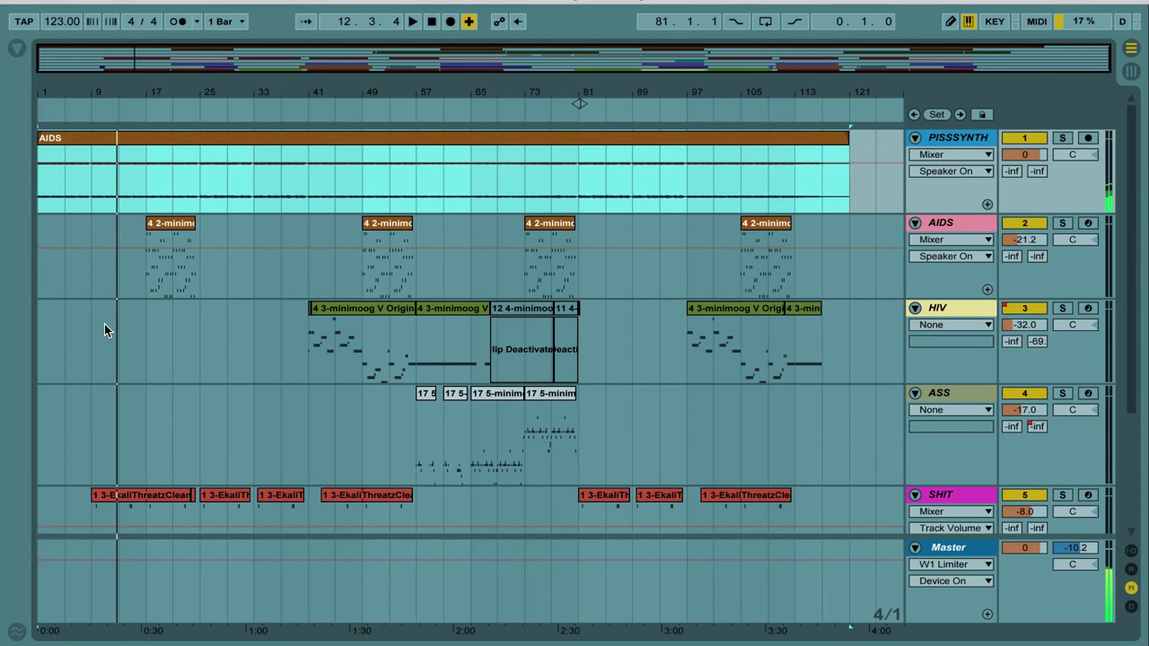
Show the PISSSYNTH device chain, browse Audio Effects, and load Auto Filter onto the track
{"action": "key", "text": "super+alt+l"}
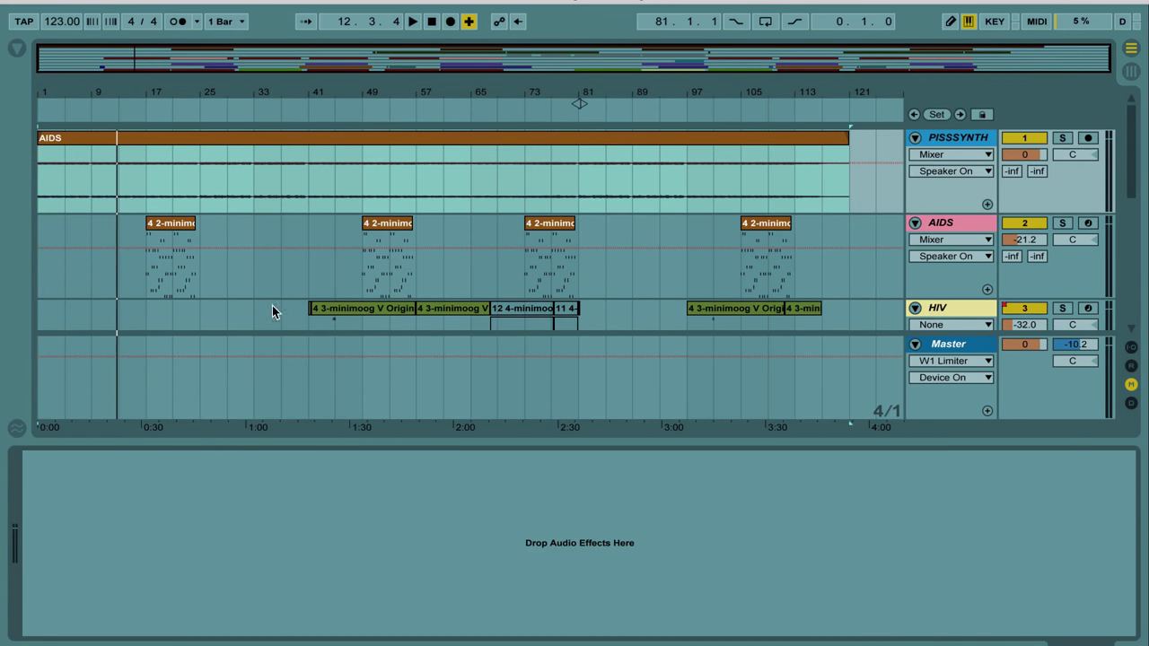
{"action": "left_click", "coordinate": [17, 50]}
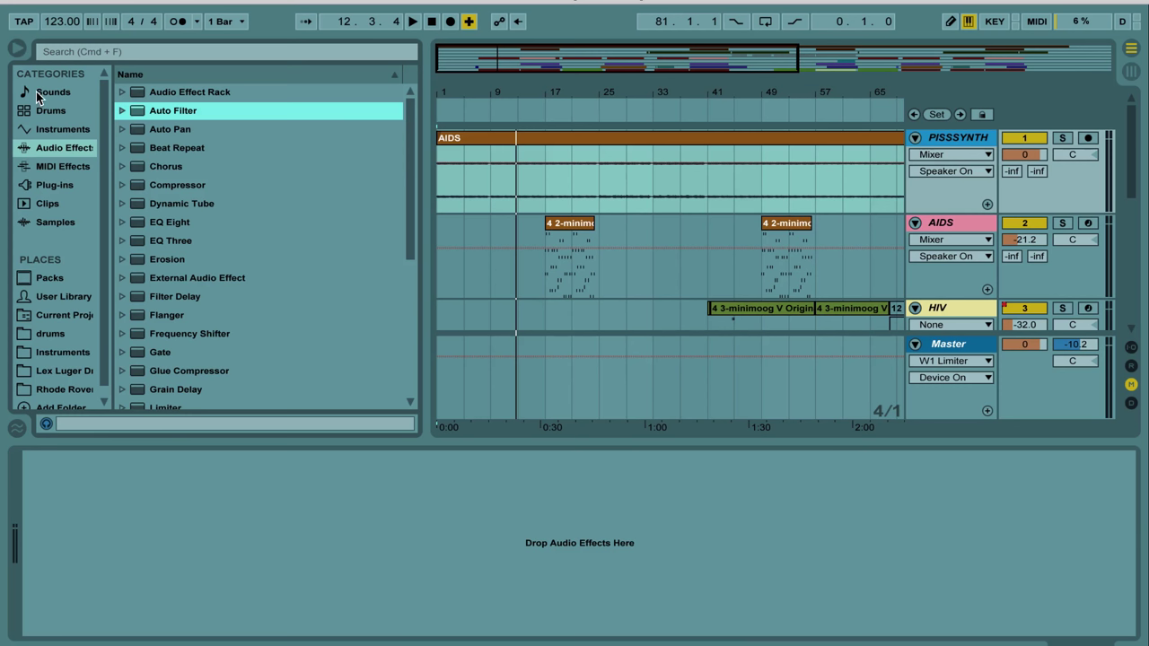
{"action": "double_click", "coordinate": [176, 111]}
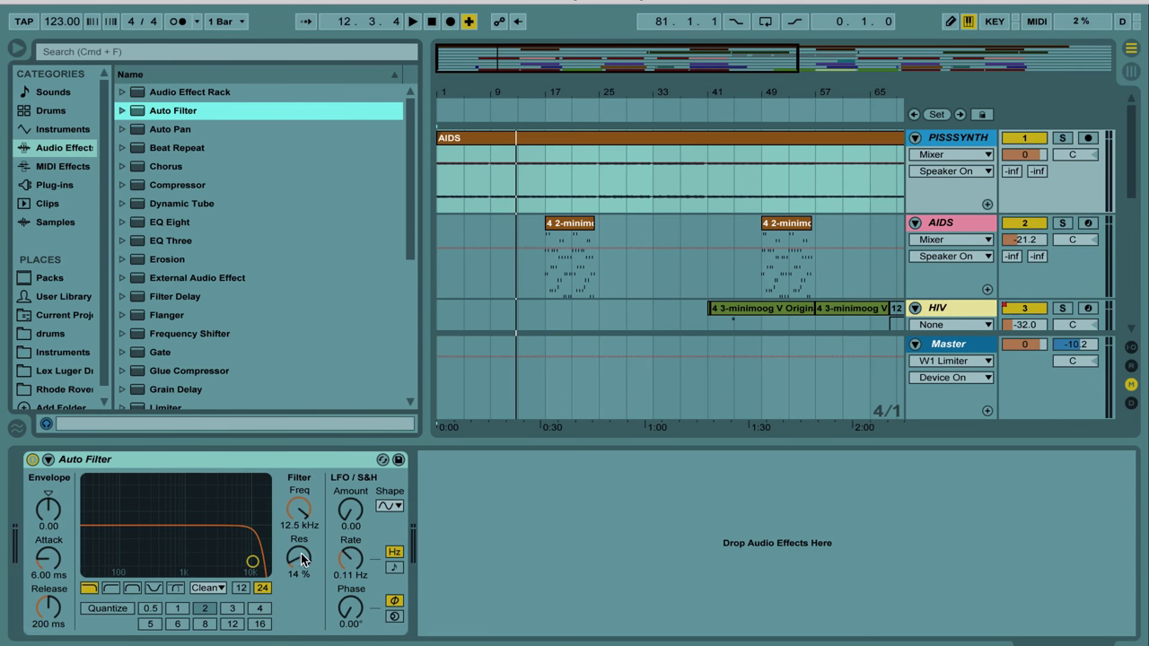
Pull the Auto Filter cutoff low with 0% resonance and set the playback start to bar 9
{"action": "left_click_drag", "start_coordinate": [253, 562], "coordinate": [170, 572]}
{"action": "left_click_drag", "start_coordinate": [301, 508], "coordinate": [301, 526]}
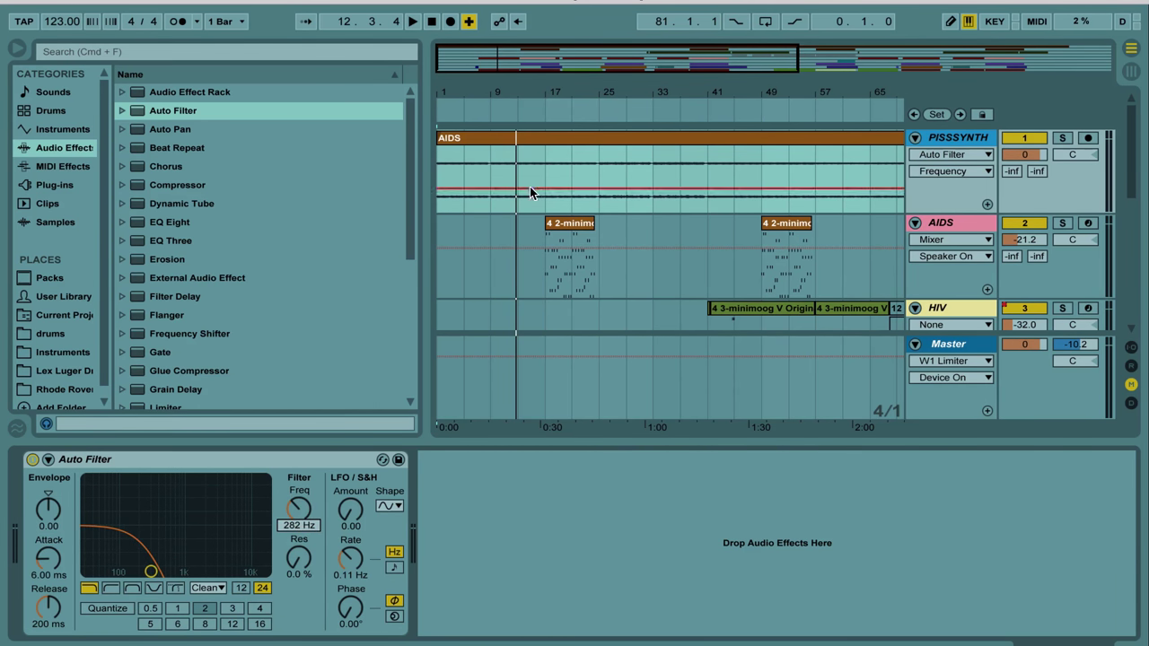
{"action": "left_click", "coordinate": [487, 168]}
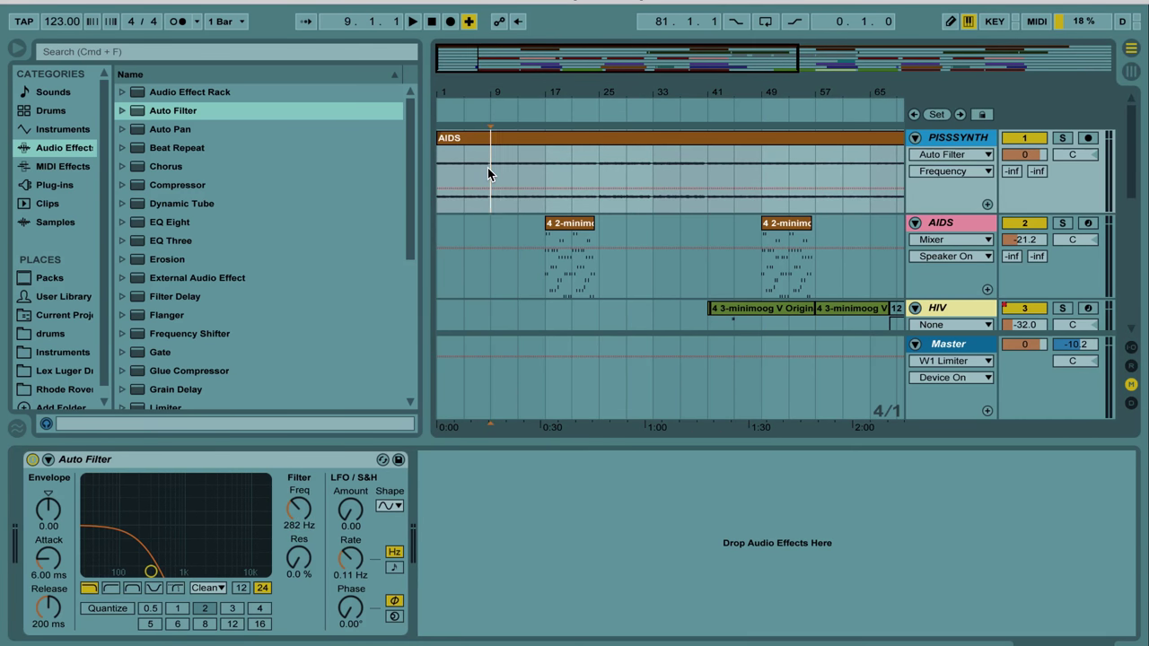
{"action": "left_click", "coordinate": [306, 520]}
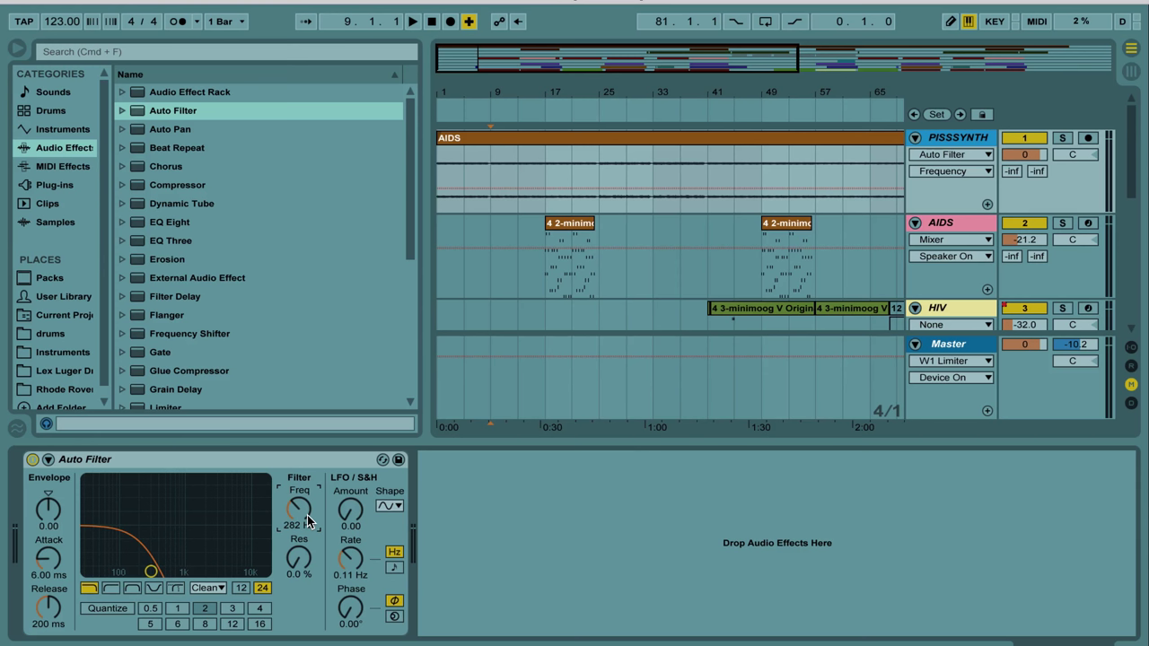
Play from bar 9 with the cutoff at 19.9 kHz, then stop and lower it to 524 Hz
{"action": "key", "text": "space"}
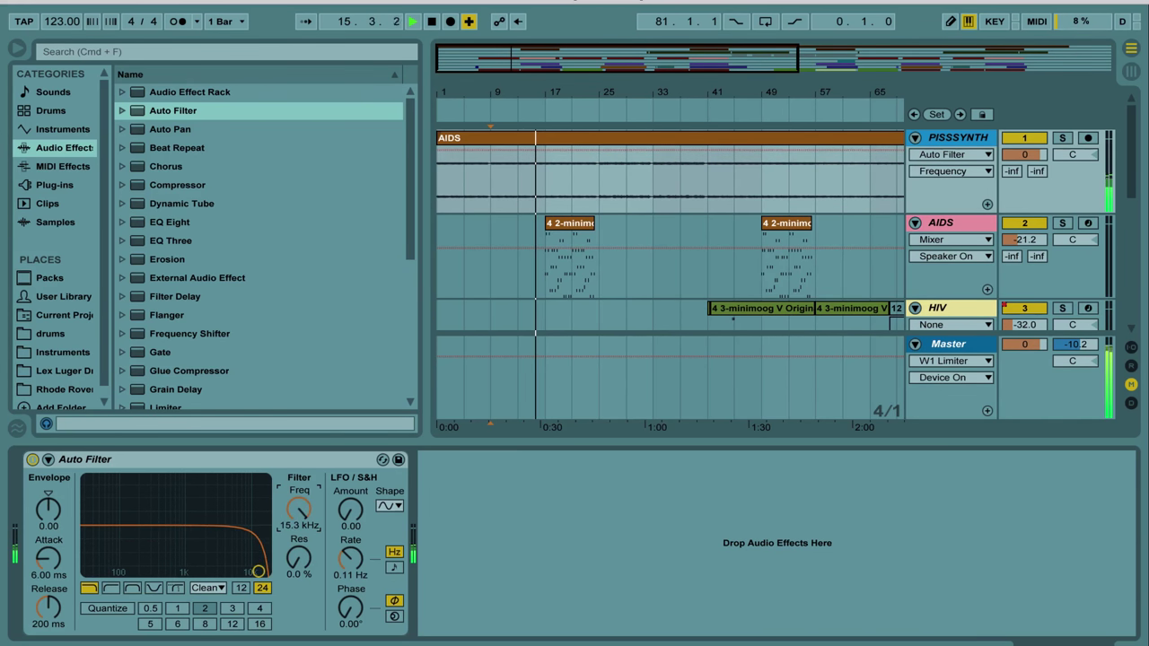
{"action": "key", "text": "space"}
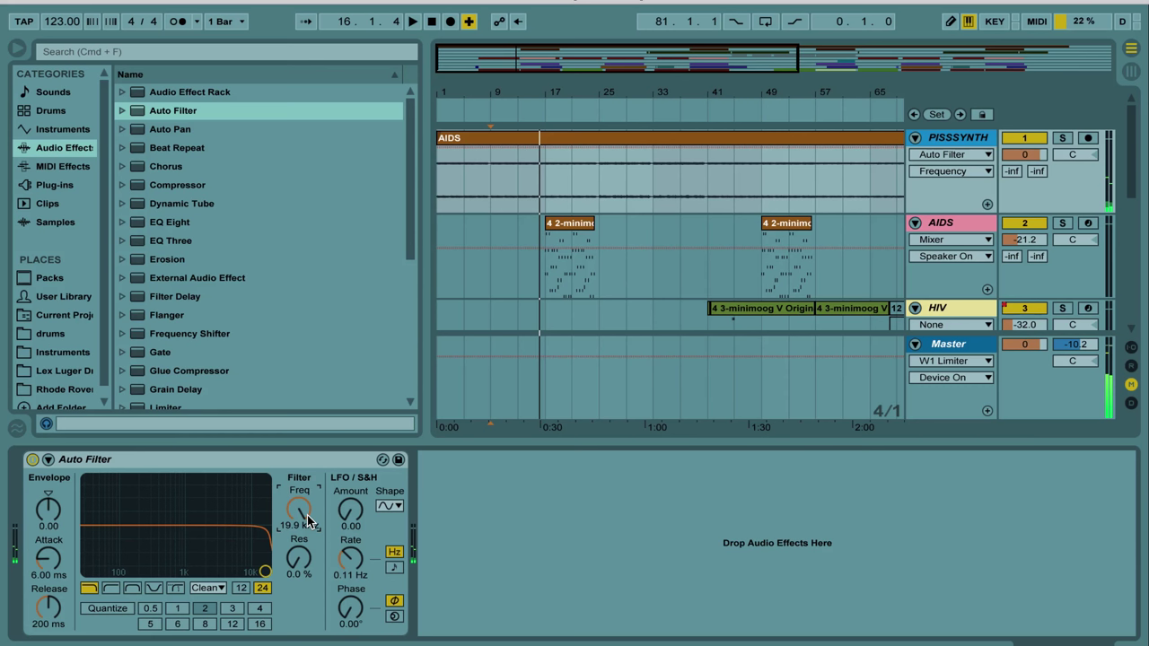
{"action": "left_click_drag", "start_coordinate": [299, 508], "coordinate": [307, 521]}
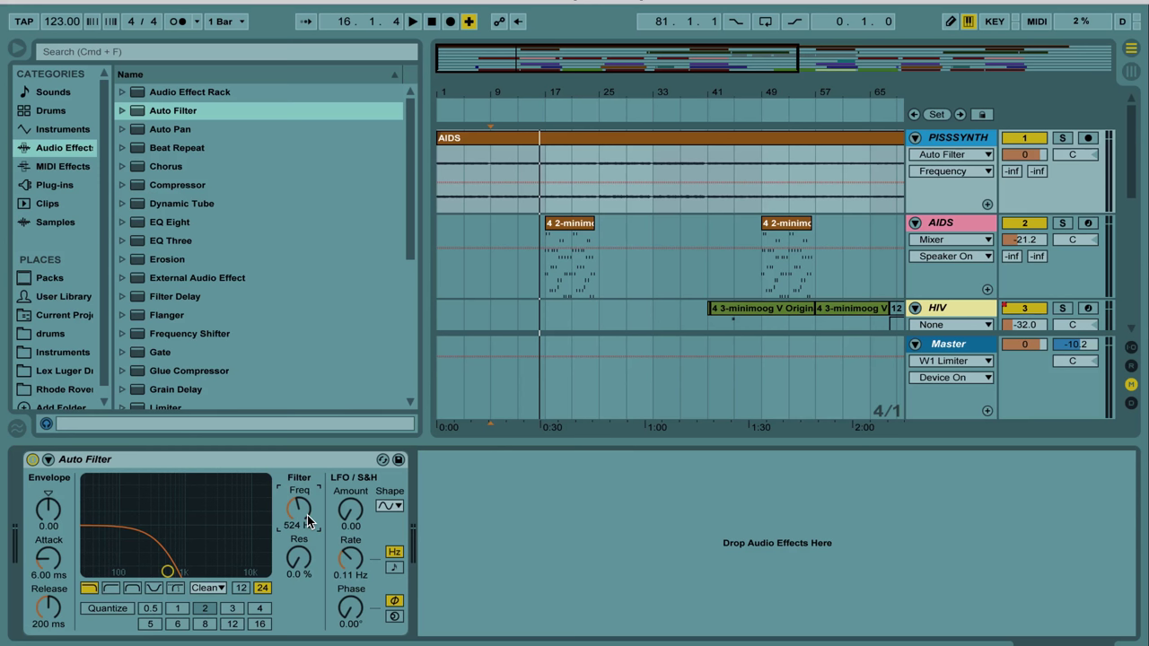
Move the cutoff down to 497 Hz, up to 19.9 kHz, then from 362 Hz to 1.03 kHz
{"action": "mouse_move", "coordinate": [307, 521]}
{"action": "left_mouse_down"}
{"action": "mouse_move", "coordinate": [307, 502]}
{"action": "mouse_move", "coordinate": [306, 532]}
{"action": "left_mouse_up"}
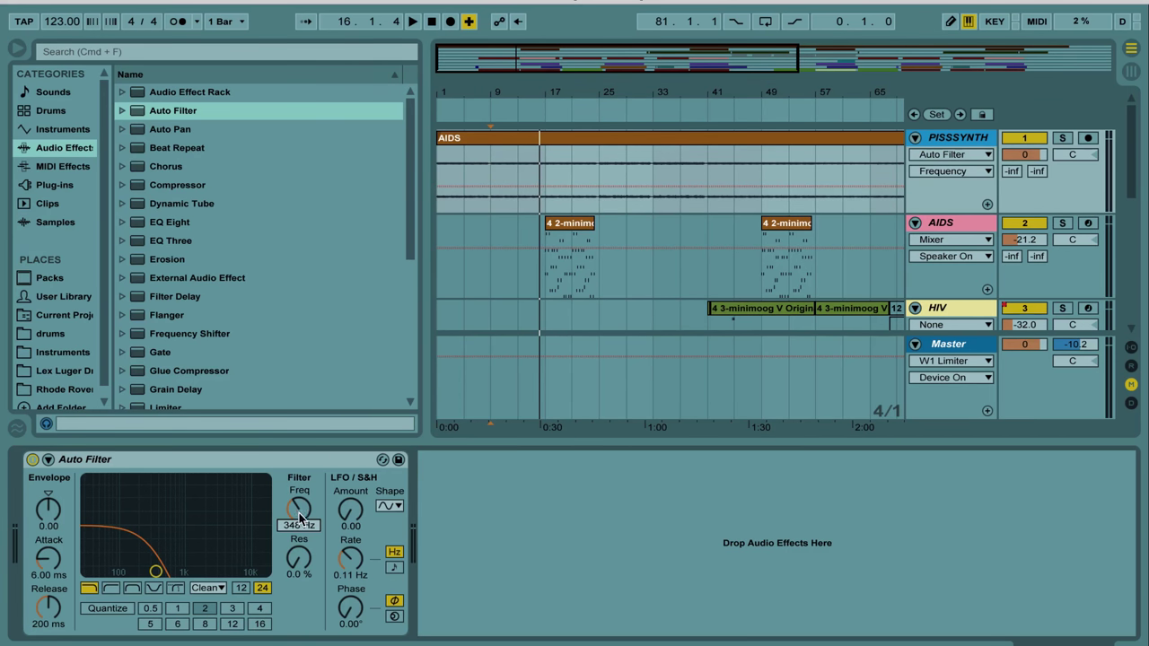
{"action": "mouse_move", "coordinate": [301, 519]}
{"action": "left_mouse_down"}
{"action": "mouse_move", "coordinate": [301, 475]}
{"action": "mouse_move", "coordinate": [301, 554]}
{"action": "mouse_move", "coordinate": [302, 443]}
{"action": "mouse_move", "coordinate": [301, 532]}
{"action": "mouse_move", "coordinate": [302, 513]}
{"action": "left_mouse_up"}
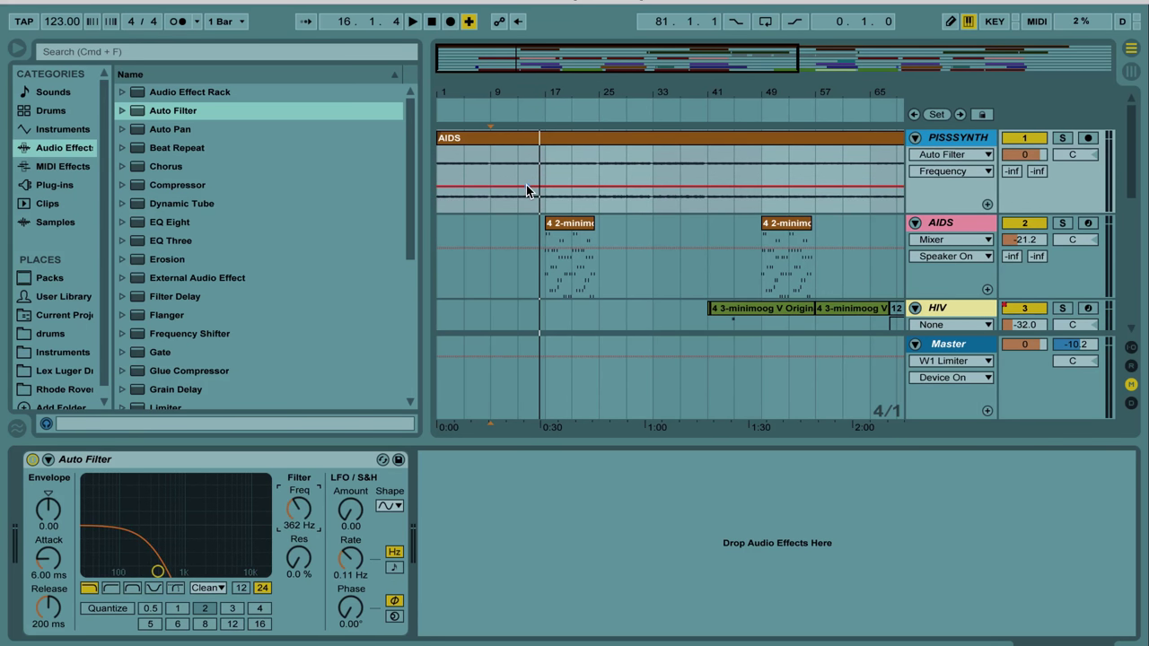
{"action": "mouse_move", "coordinate": [302, 511]}
{"action": "left_mouse_down"}
{"action": "mouse_move", "coordinate": [301, 470]}
{"action": "mouse_move", "coordinate": [302, 539]}
{"action": "mouse_move", "coordinate": [302, 482]}
{"action": "mouse_move", "coordinate": [301, 494]}
{"action": "left_mouse_up"}
Select PISSSYNTH and set its automation lane to Auto Filter's Frequency parameter
{"action": "left_click", "coordinate": [959, 139]}
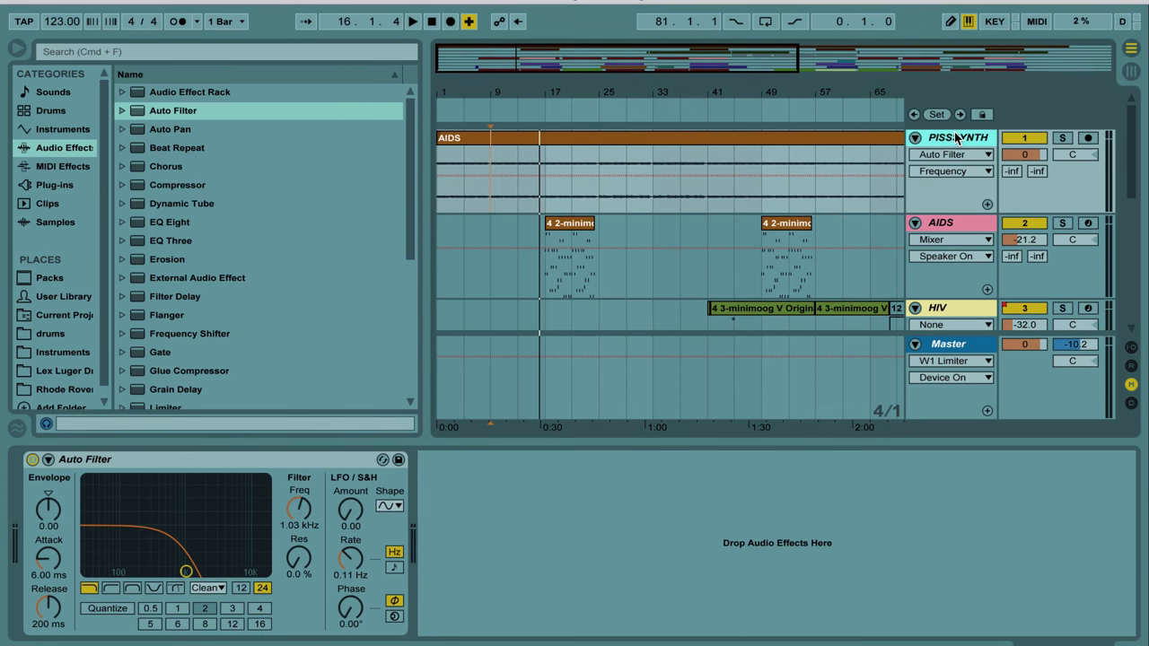
{"action": "left_click", "coordinate": [951, 153]}
{"action": "left_click", "coordinate": [951, 152]}
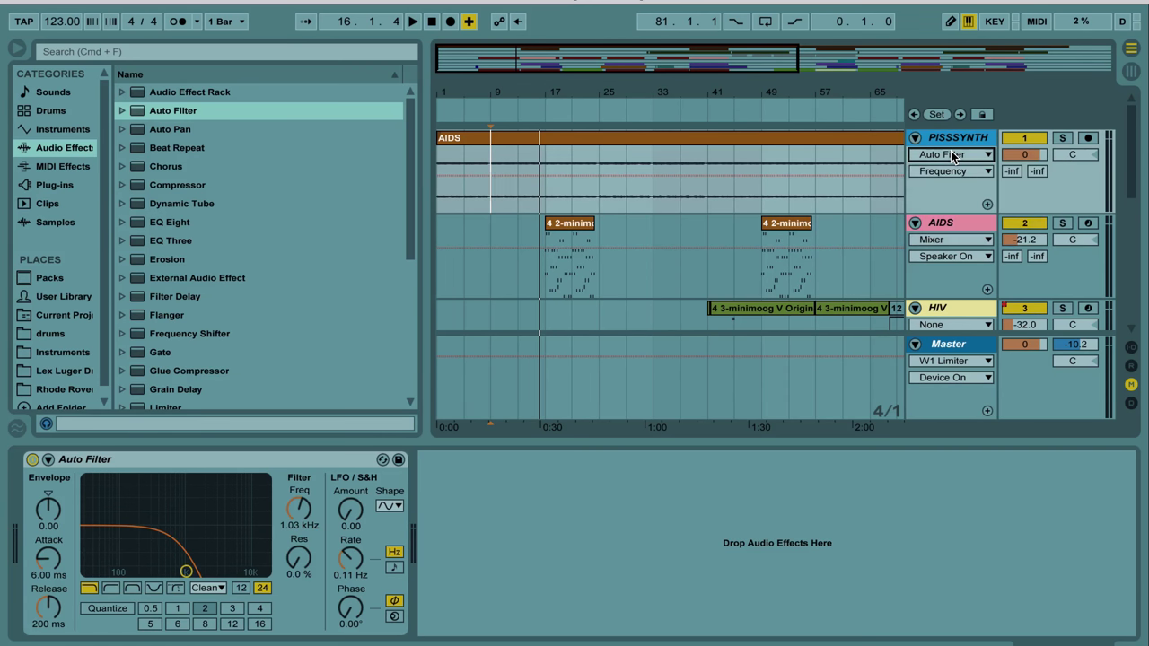
{"action": "left_click", "coordinate": [950, 153]}
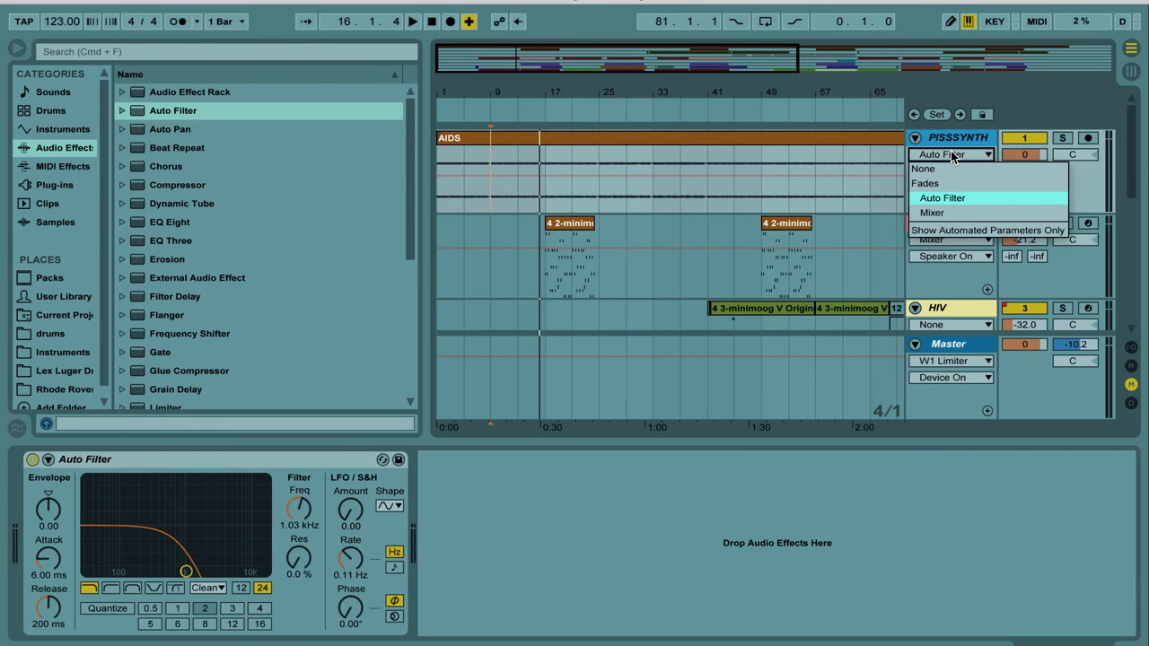
{"action": "left_click", "coordinate": [950, 153]}
{"action": "left_click", "coordinate": [927, 172]}
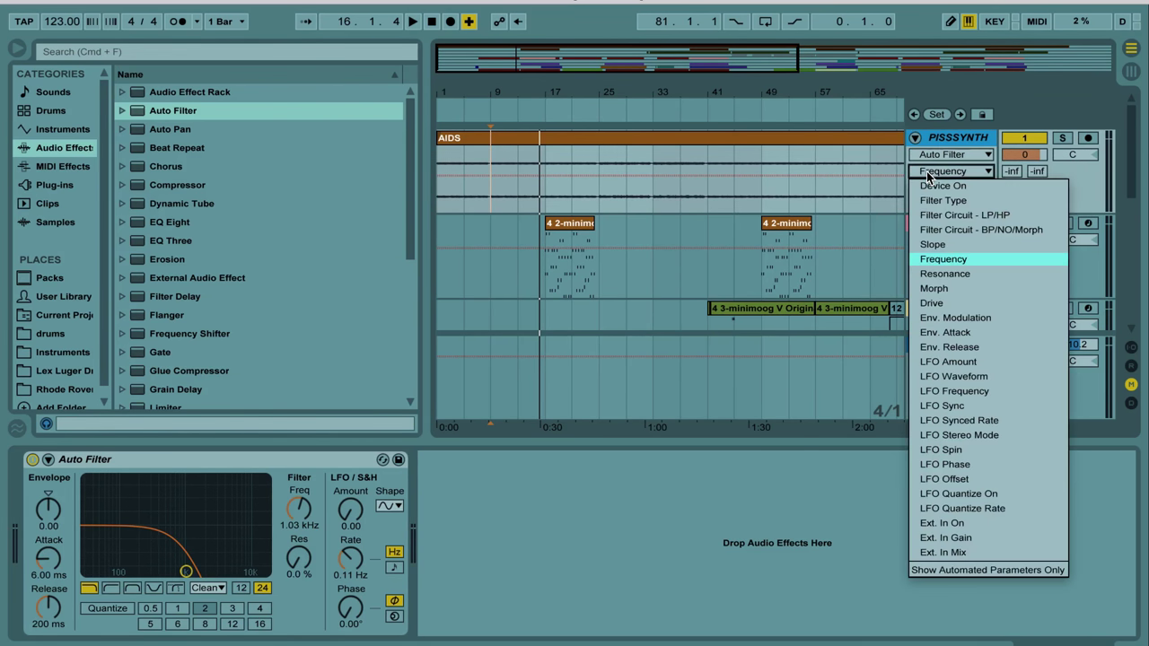
{"action": "left_click", "coordinate": [928, 174]}
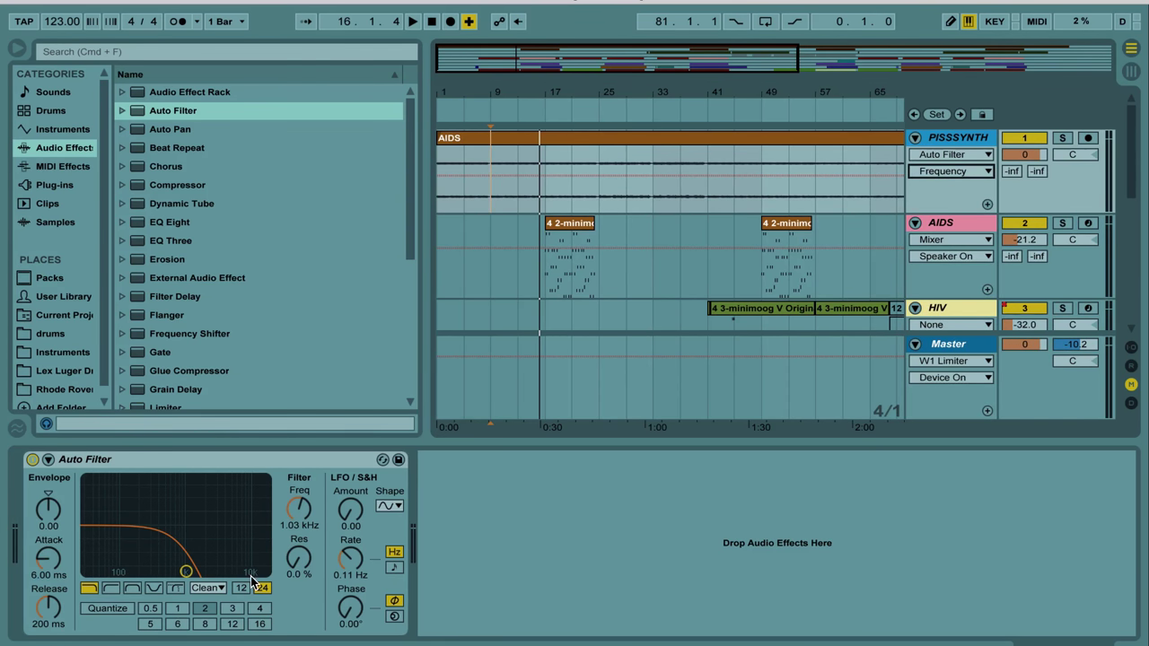
Set the cutoff to 683 Hz and draw a Frequency ramp rising to 19.9 kHz near bar 20
{"action": "left_click_drag", "start_coordinate": [290, 531], "coordinate": [301, 535]}
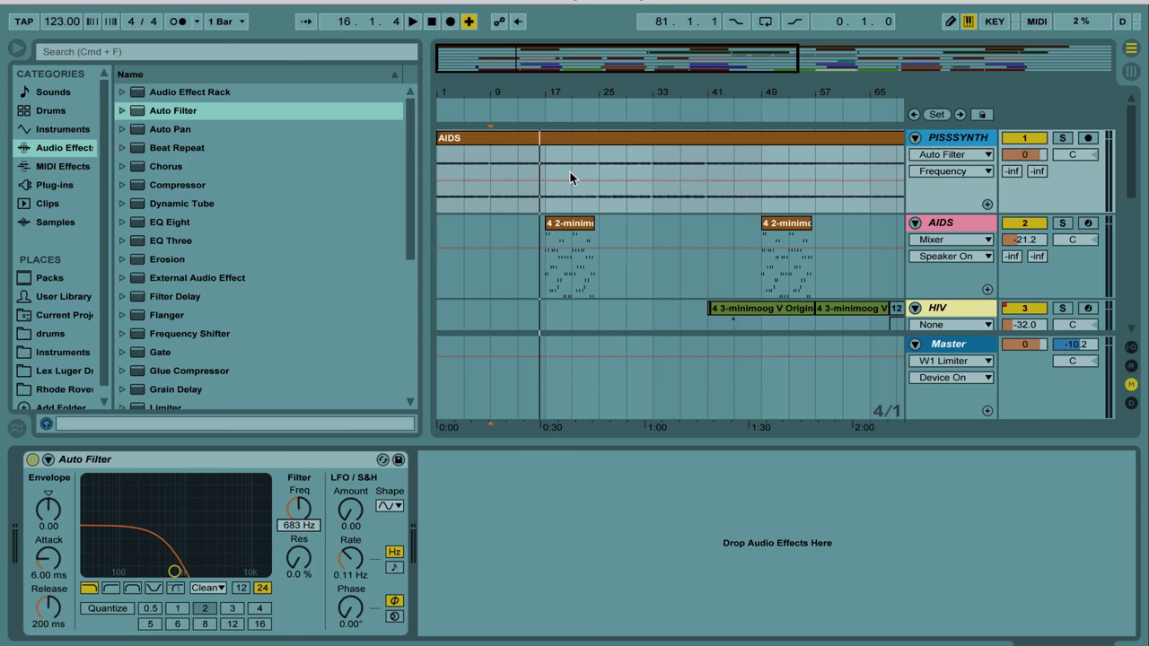
{"action": "left_click", "coordinate": [489, 181]}
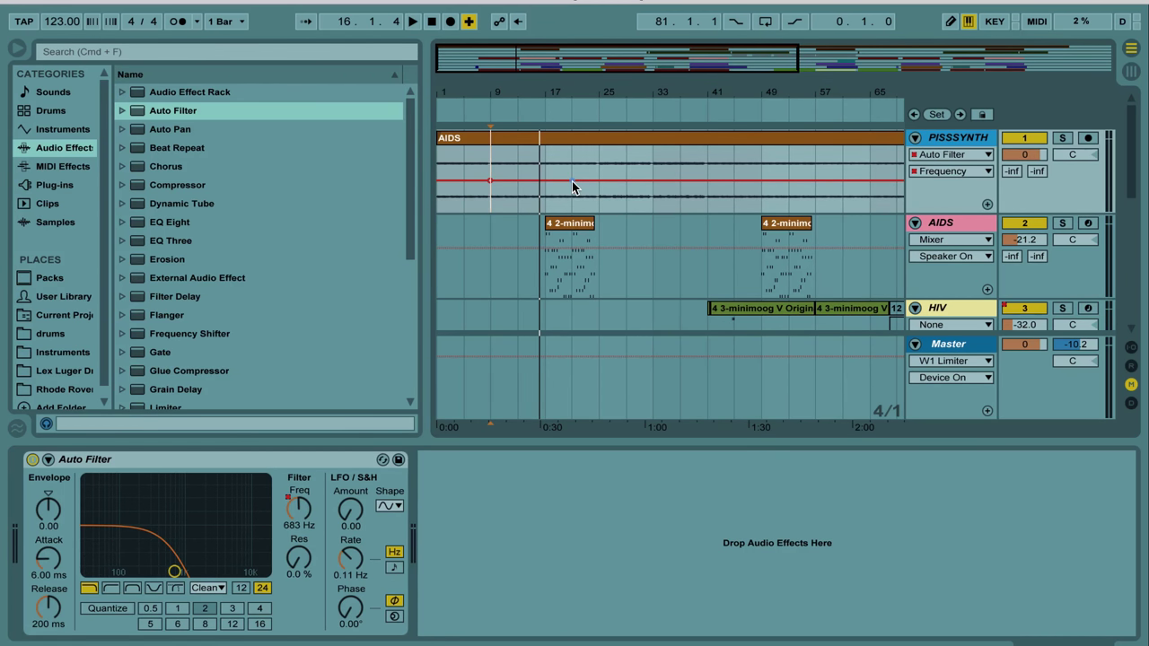
{"action": "mouse_move", "coordinate": [572, 181]}
{"action": "left_click_drag", "start_coordinate": [571, 181], "coordinate": [569, 149]}
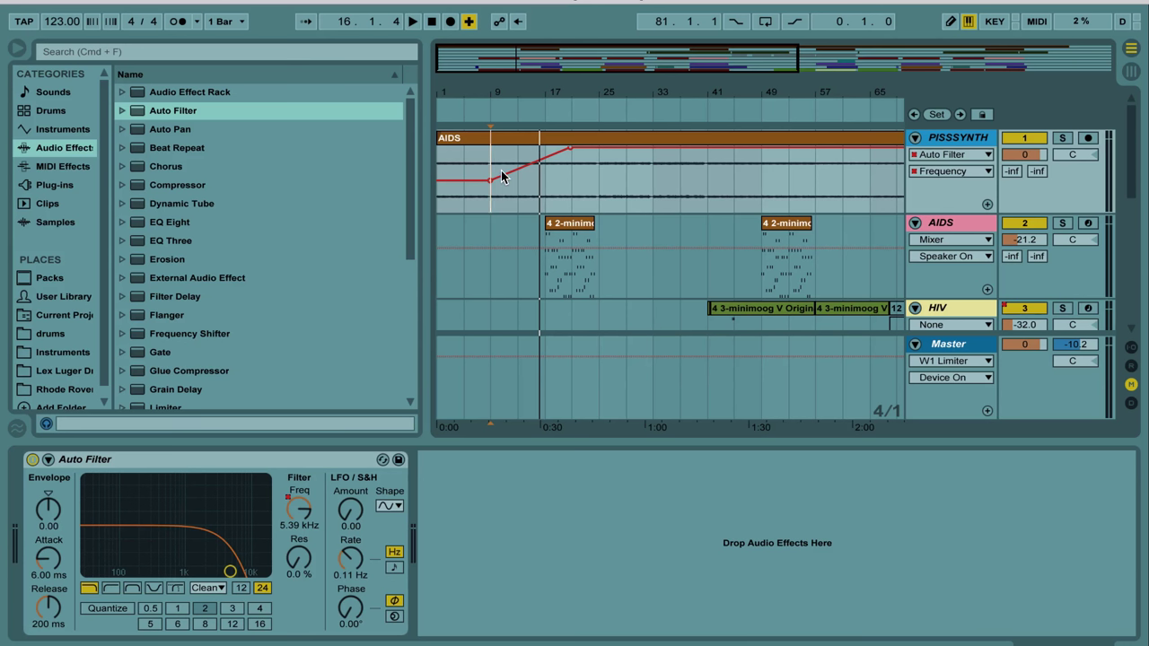
{"action": "key", "text": "space"}
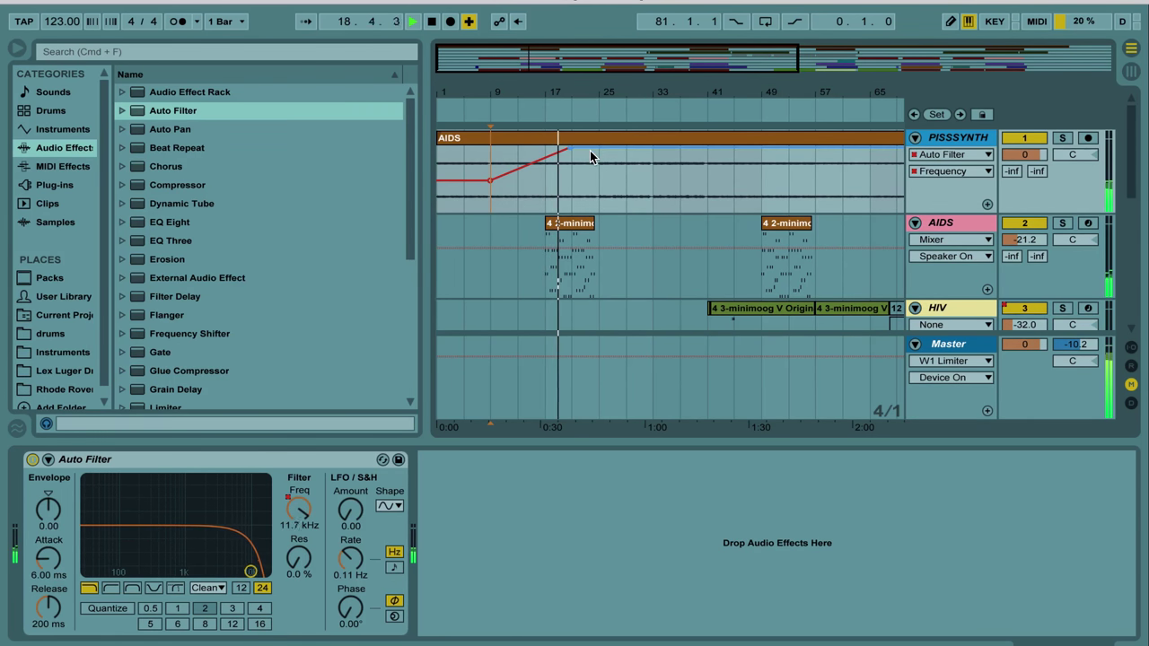
{"action": "left_click_drag", "start_coordinate": [590, 154], "coordinate": [585, 212]}
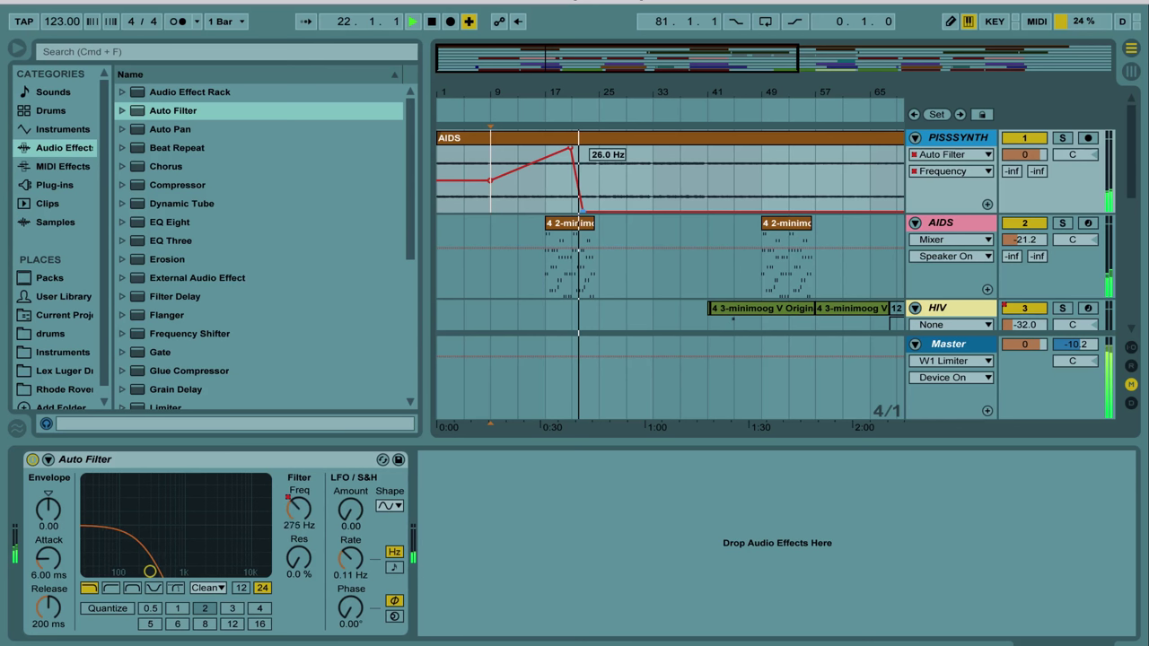
{"action": "key", "text": "space"}
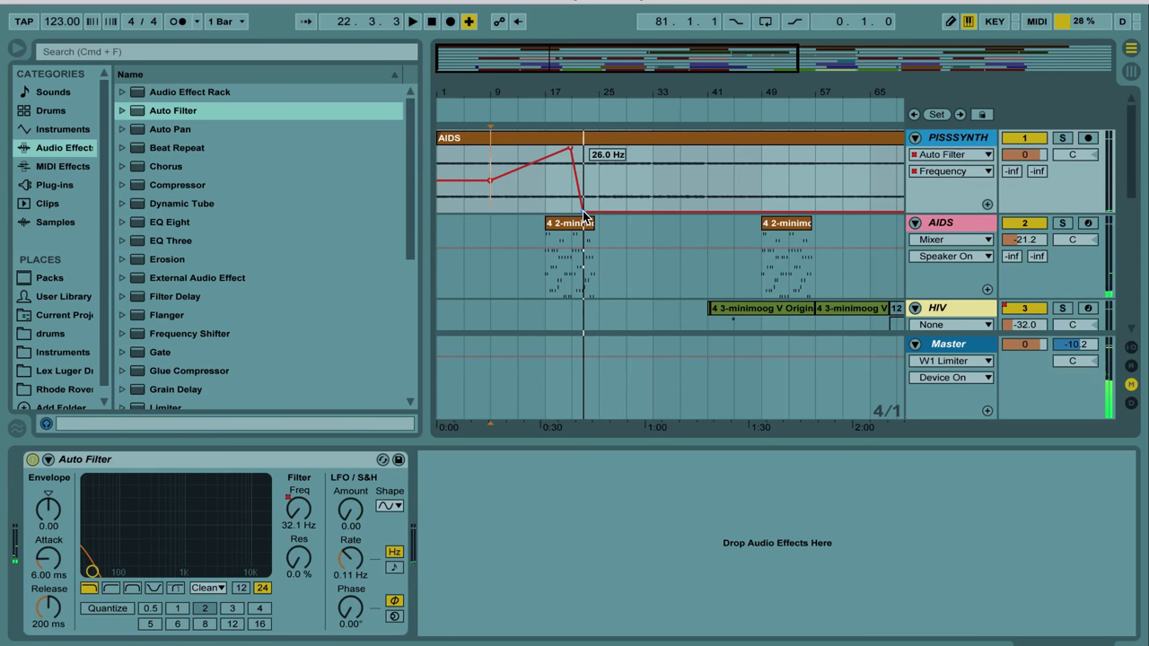
{"action": "left_click", "coordinate": [583, 214]}
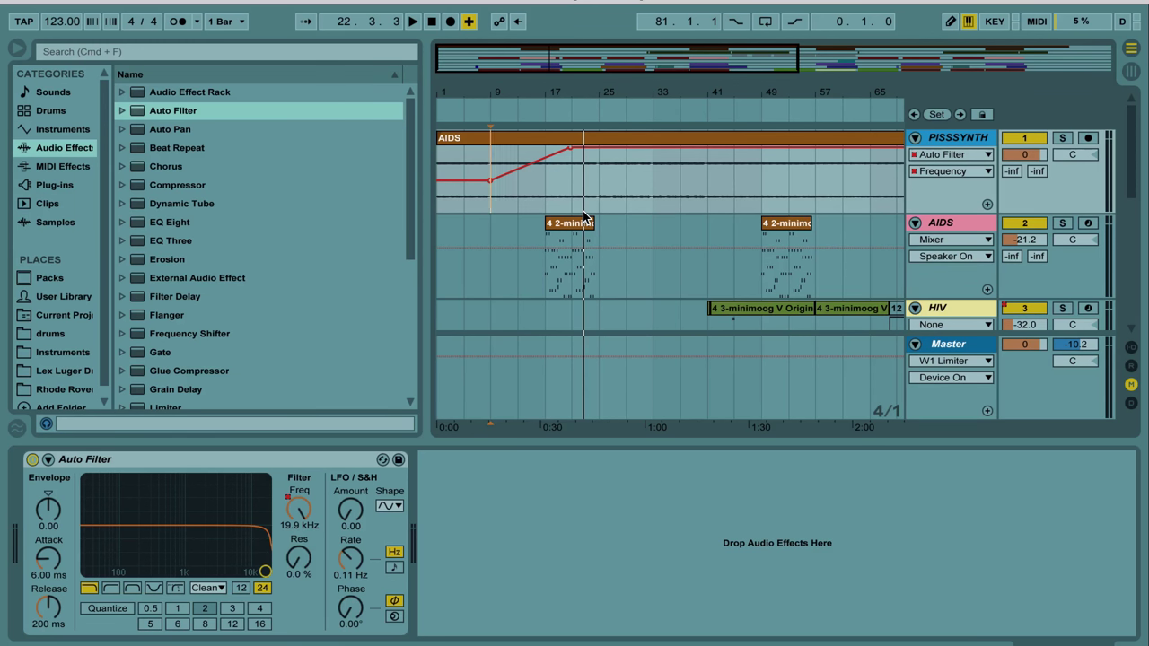
Re-enable the Frequency automation, then turn the cutoff down by hand to 173 Hz
{"action": "left_click", "coordinate": [205, 609]}
{"action": "mouse_move", "coordinate": [298, 509]}
{"action": "left_mouse_down"}
{"action": "mouse_move", "coordinate": [298, 534]}
{"action": "mouse_move", "coordinate": [298, 508]}
{"action": "left_mouse_up"}
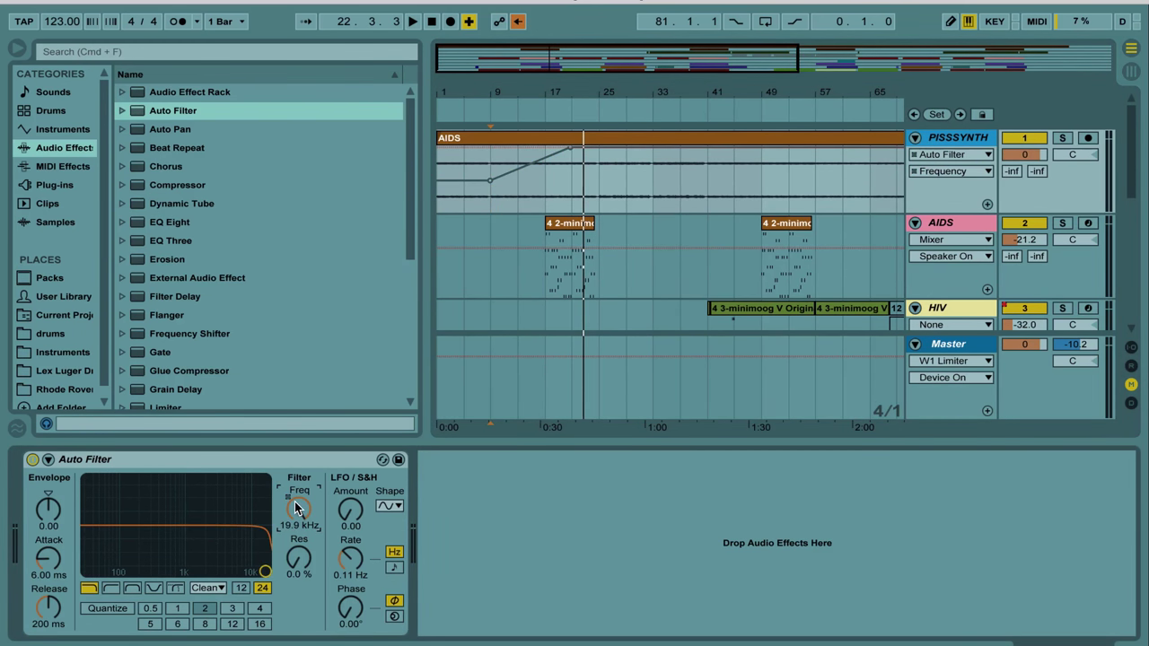
{"action": "left_click", "coordinate": [516, 21]}
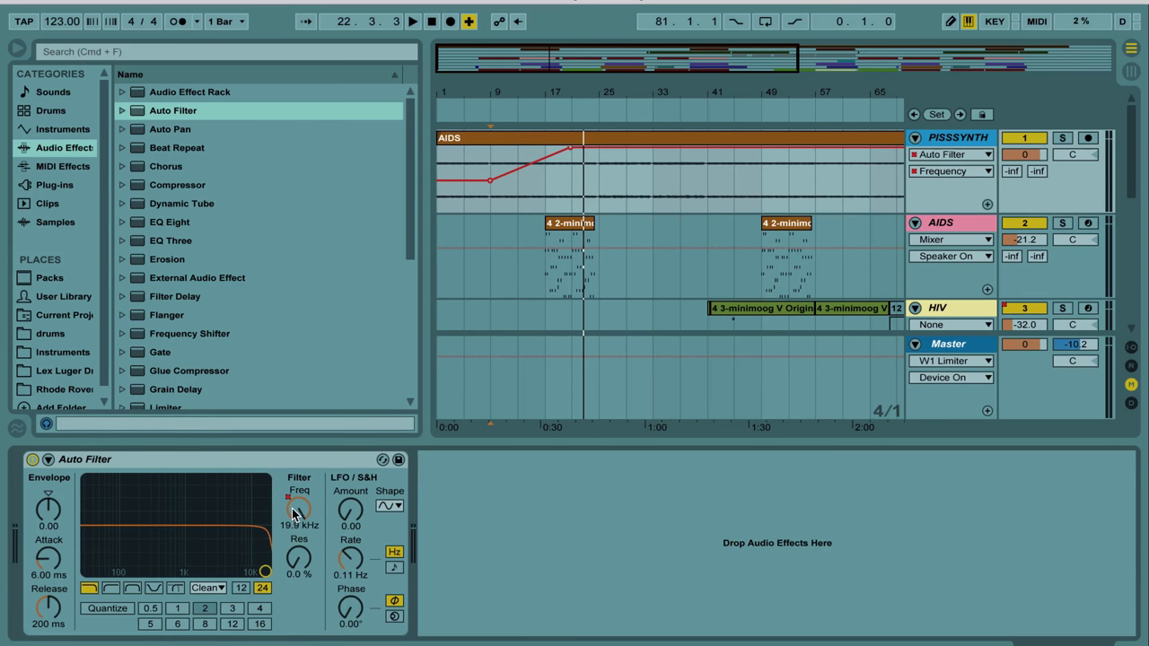
{"action": "mouse_move", "coordinate": [299, 509]}
{"action": "left_mouse_down"}
{"action": "mouse_move", "coordinate": [299, 597]}
{"action": "mouse_move", "coordinate": [290, 508]}
{"action": "left_mouse_up"}
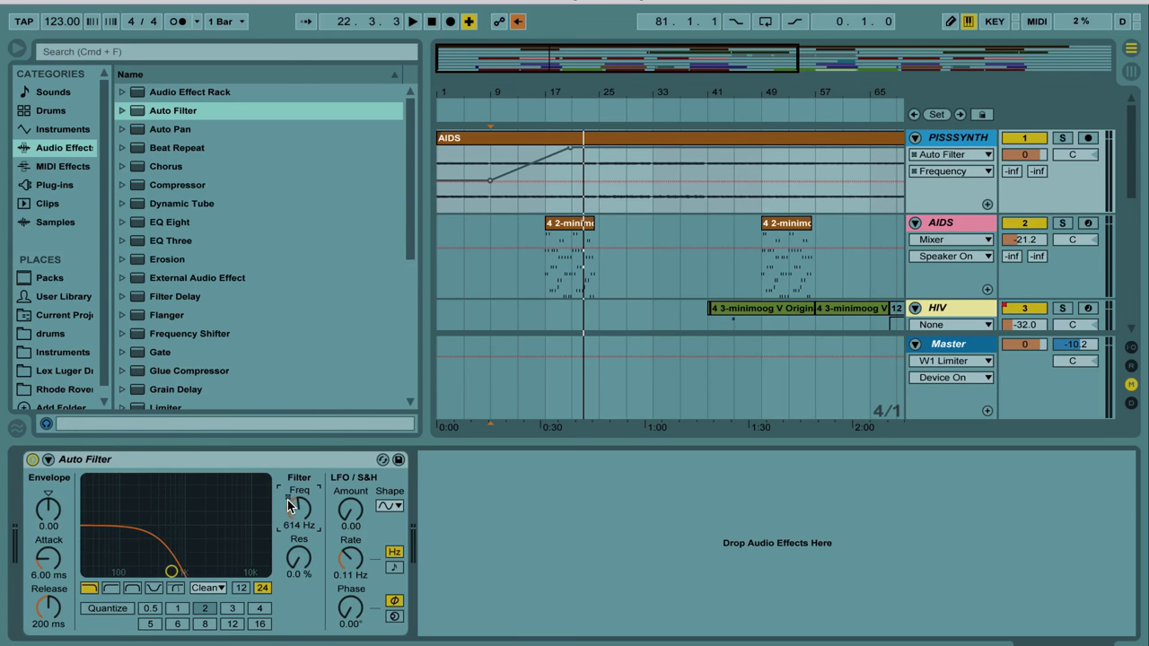
Zoom the arrangement view and play back the greyed-out Frequency ramp
{"action": "scroll", "coordinate": [299, 511], "scroll_direction": "down", "scroll_amount": 2}
{"action": "scroll", "coordinate": [294, 505], "scroll_direction": "down", "scroll_amount": 10}
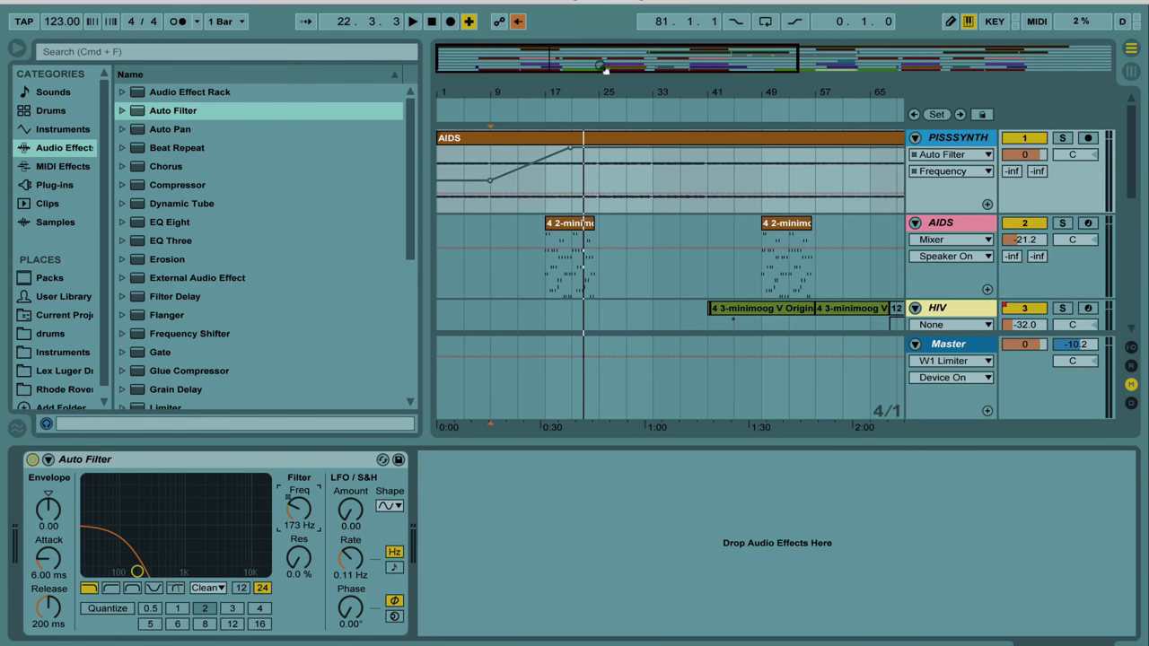
{"action": "scroll", "coordinate": [552, 143], "scroll_direction": "up", "scroll_amount": 2}
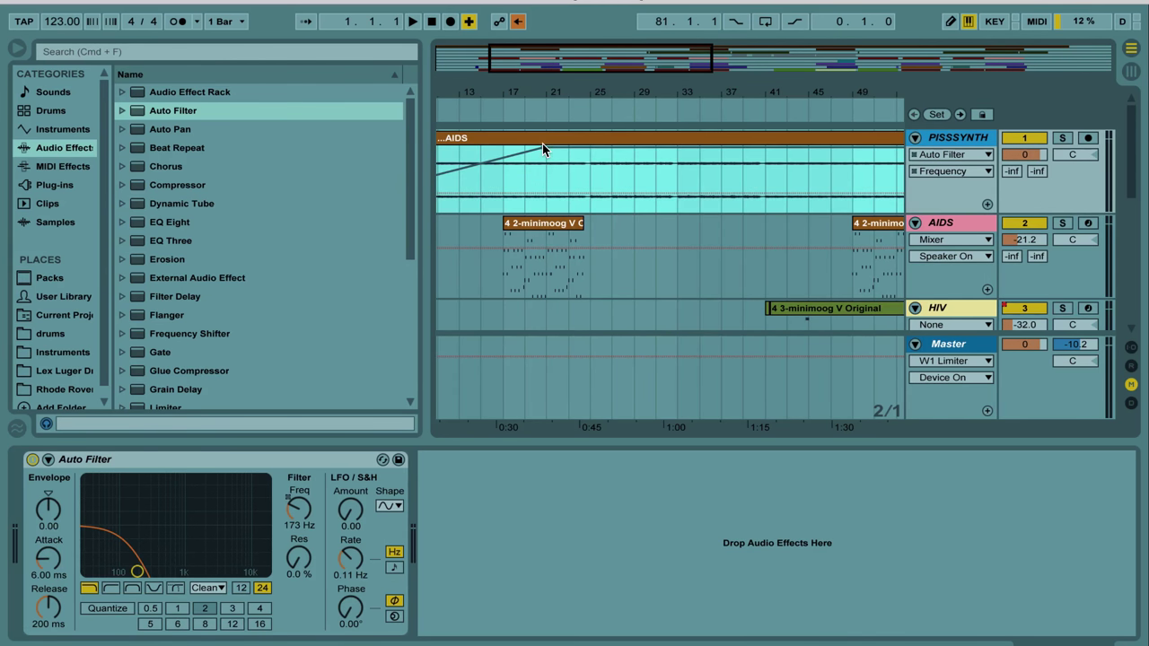
{"action": "key", "text": "space"}
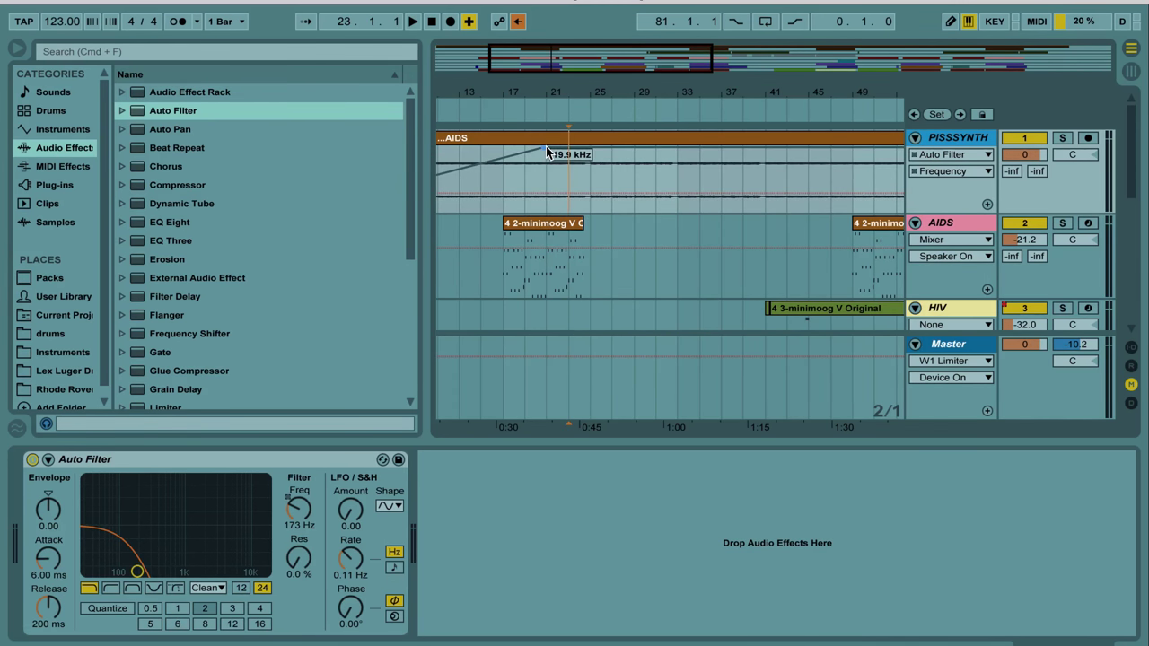
{"action": "mouse_move", "coordinate": [550, 151]}
Play the zoomed-out arrangement and re-enable automation so the red Frequency ramp drives the cutoff
{"action": "left_click_drag", "start_coordinate": [554, 81], "coordinate": [545, 67]}
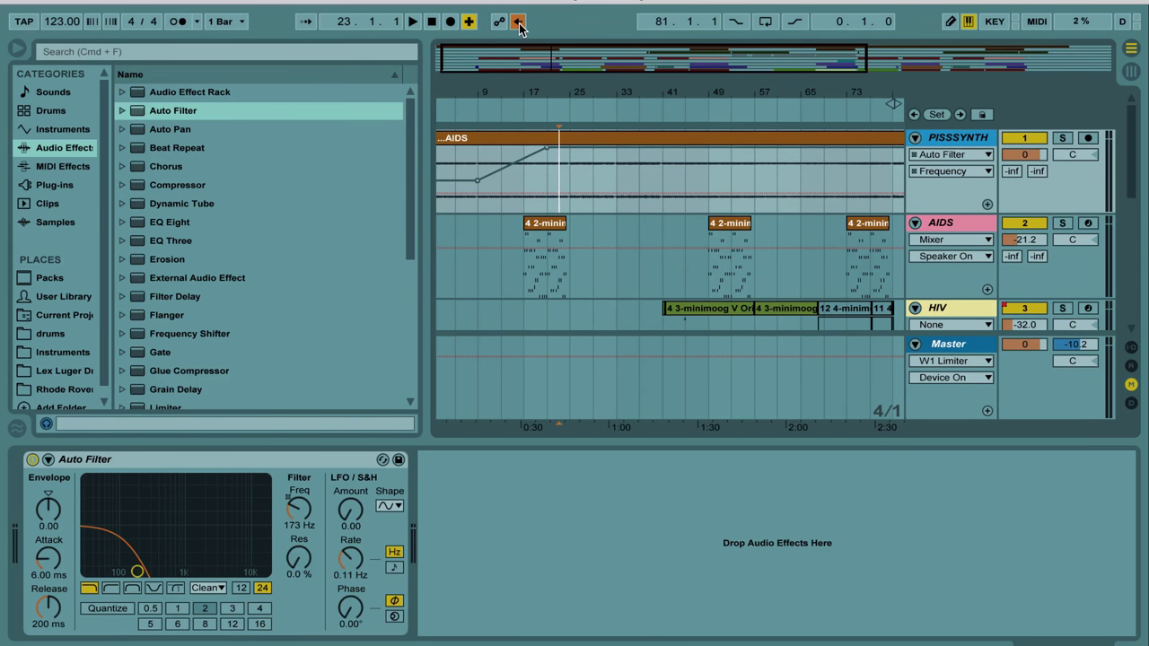
{"action": "key", "text": "space"}
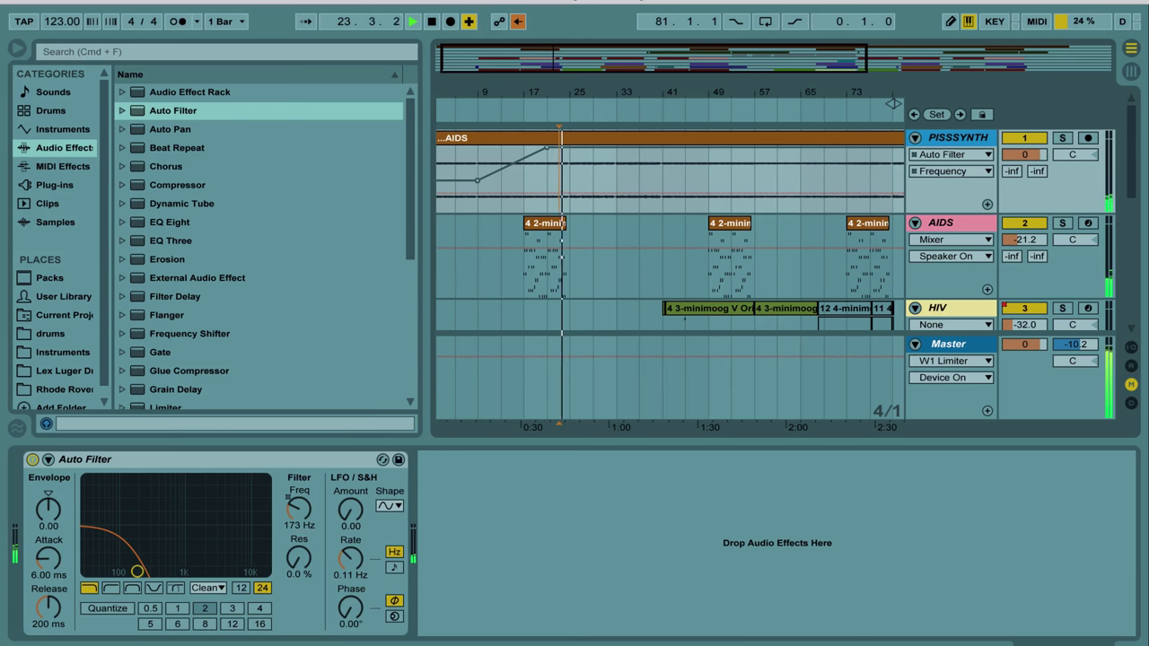
{"action": "left_click", "coordinate": [518, 27]}
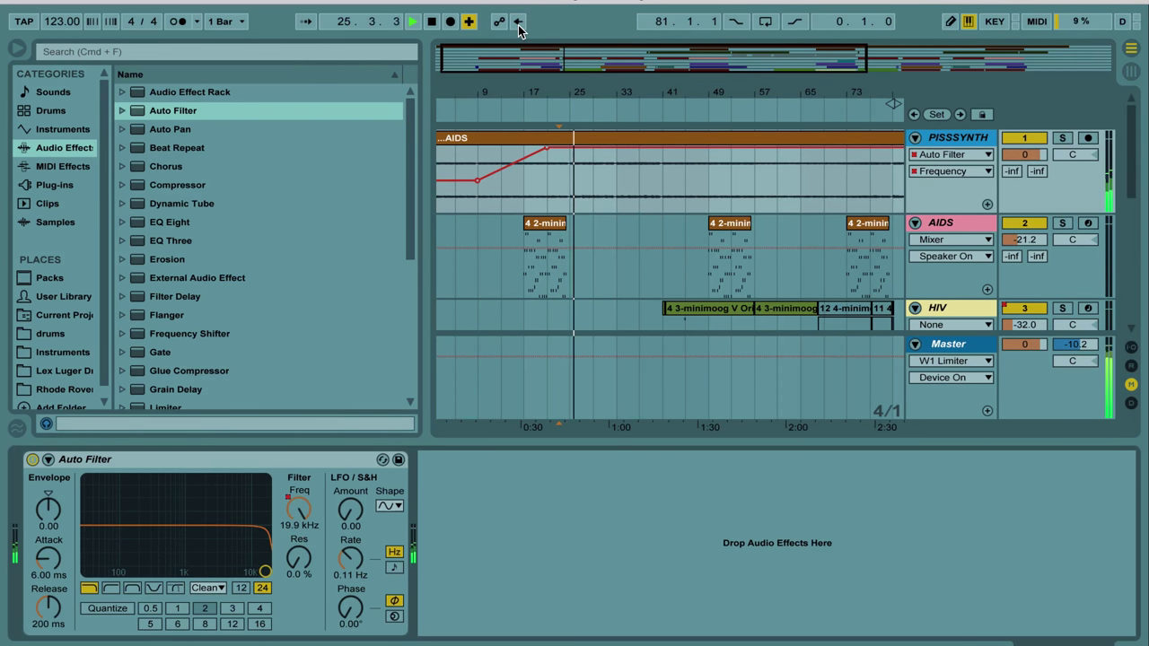
From bar 17, override the Auto Filter cutoff to 230 Hz, then re-enable automation (back to 10.7 kHz)
{"action": "left_click", "coordinate": [518, 190]}
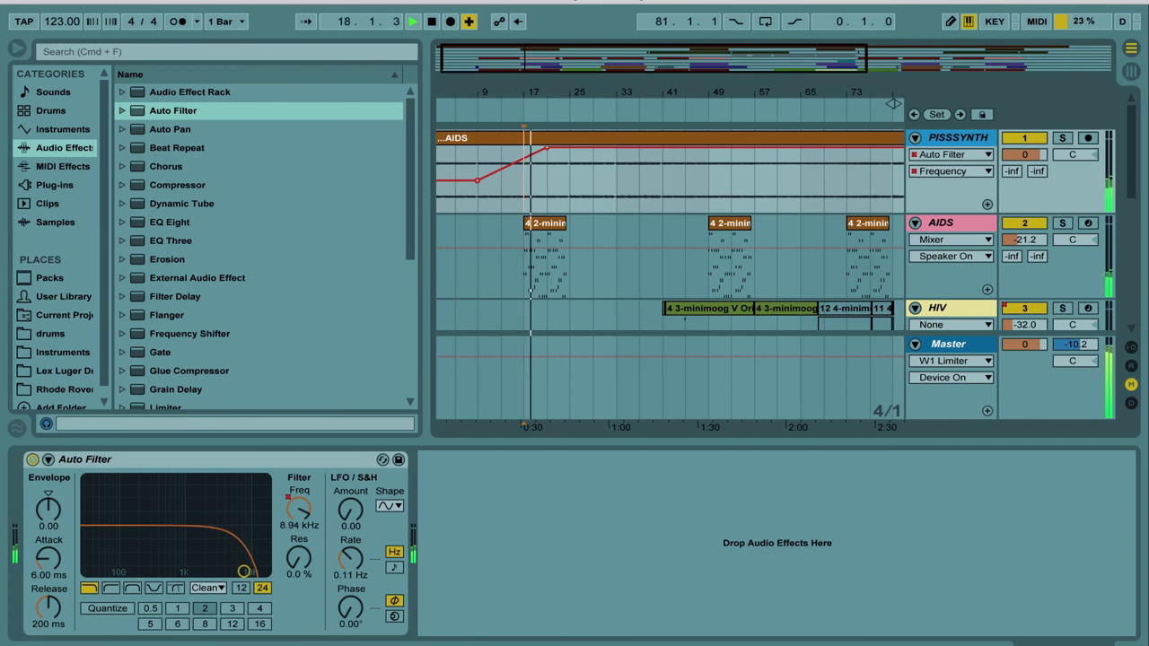
{"action": "key", "text": "space"}
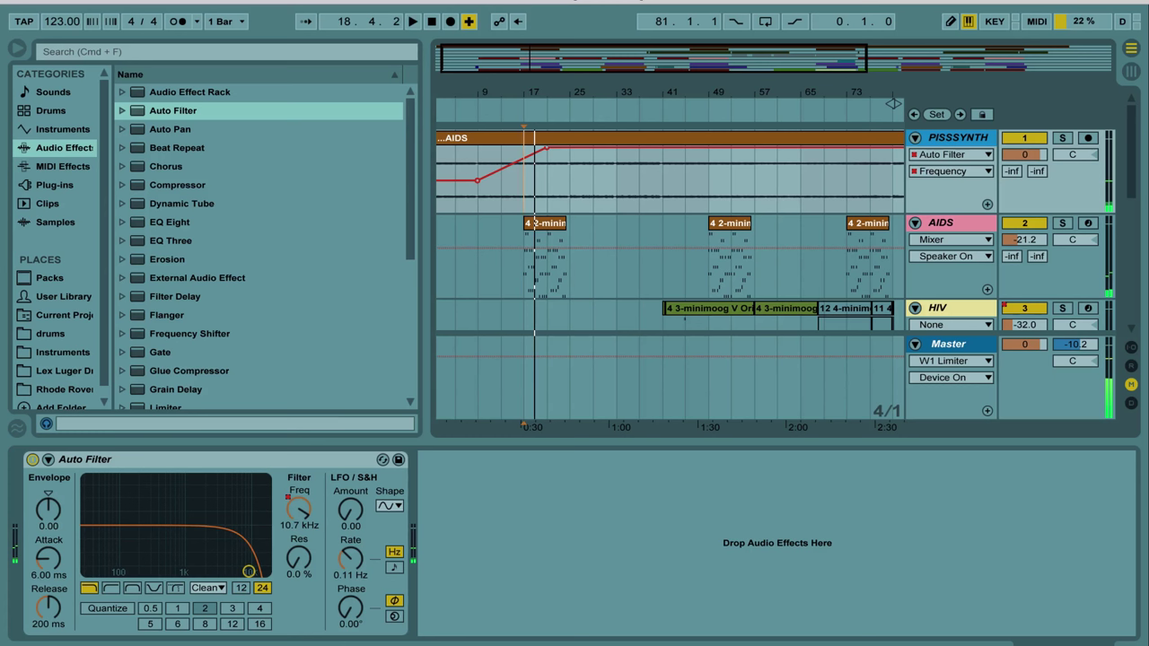
{"action": "left_click", "coordinate": [298, 500]}
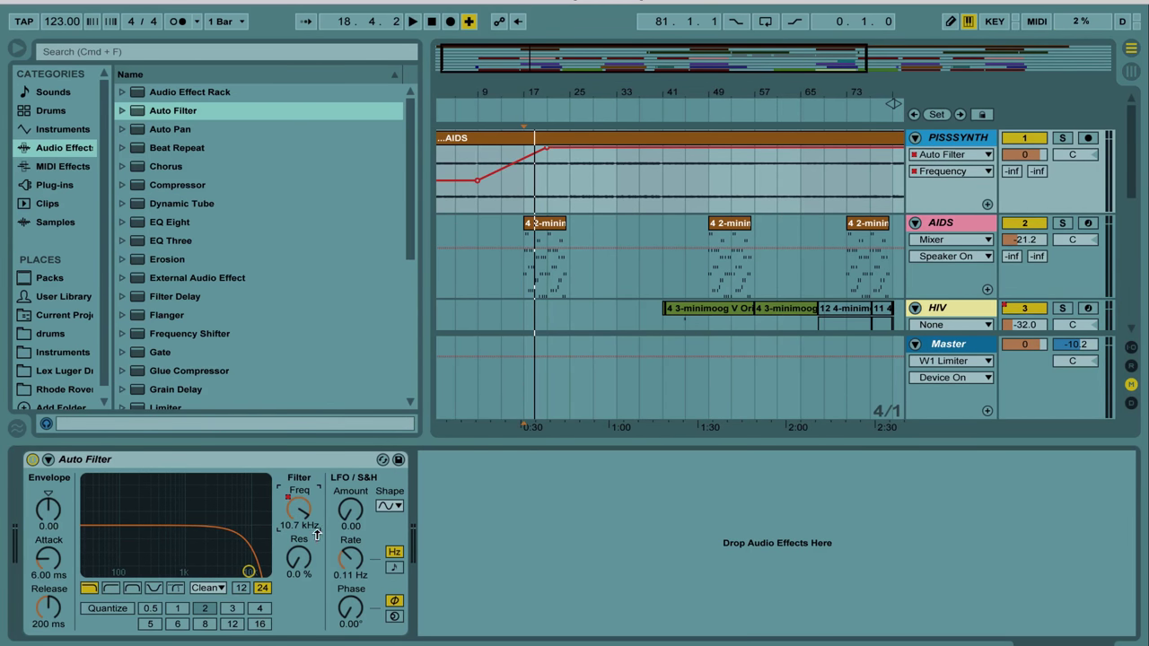
{"action": "mouse_move", "coordinate": [305, 528]}
{"action": "left_mouse_down"}
{"action": "mouse_move", "coordinate": [304, 583]}
{"action": "mouse_move", "coordinate": [304, 530]}
{"action": "left_mouse_up"}
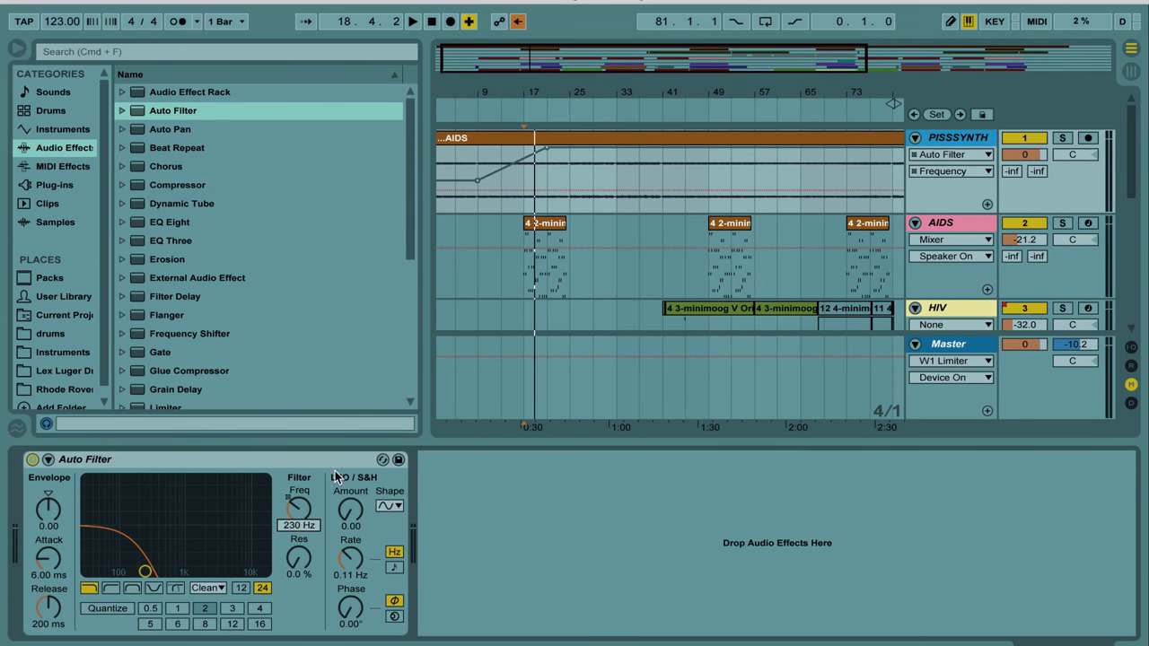
{"action": "left_click", "coordinate": [518, 23]}
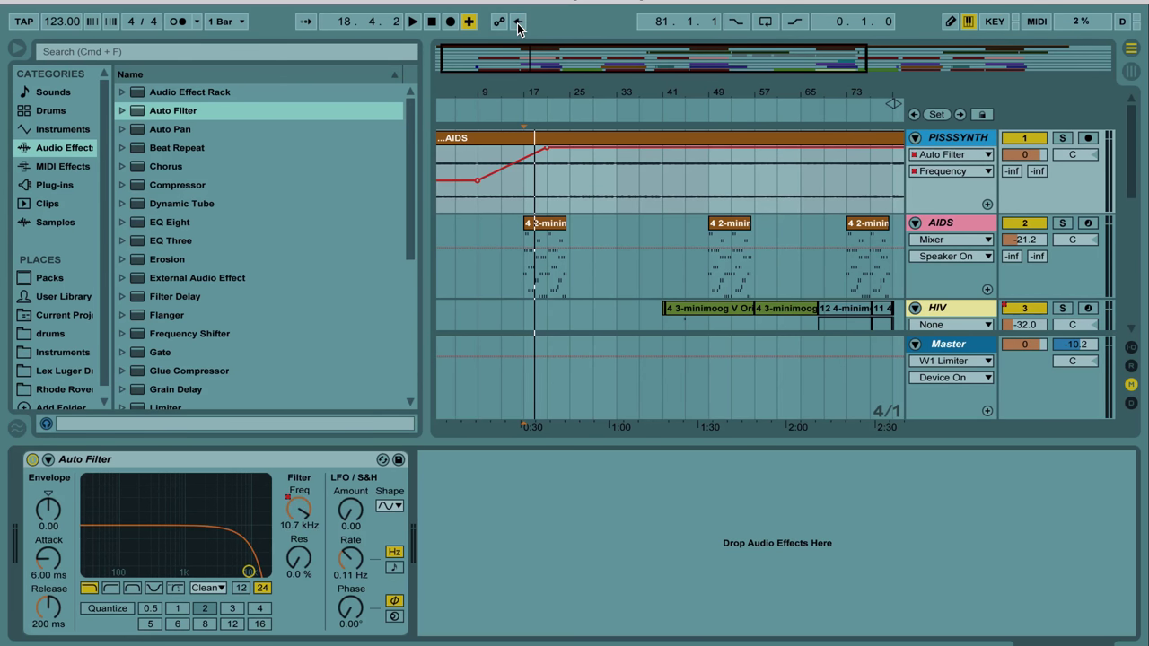